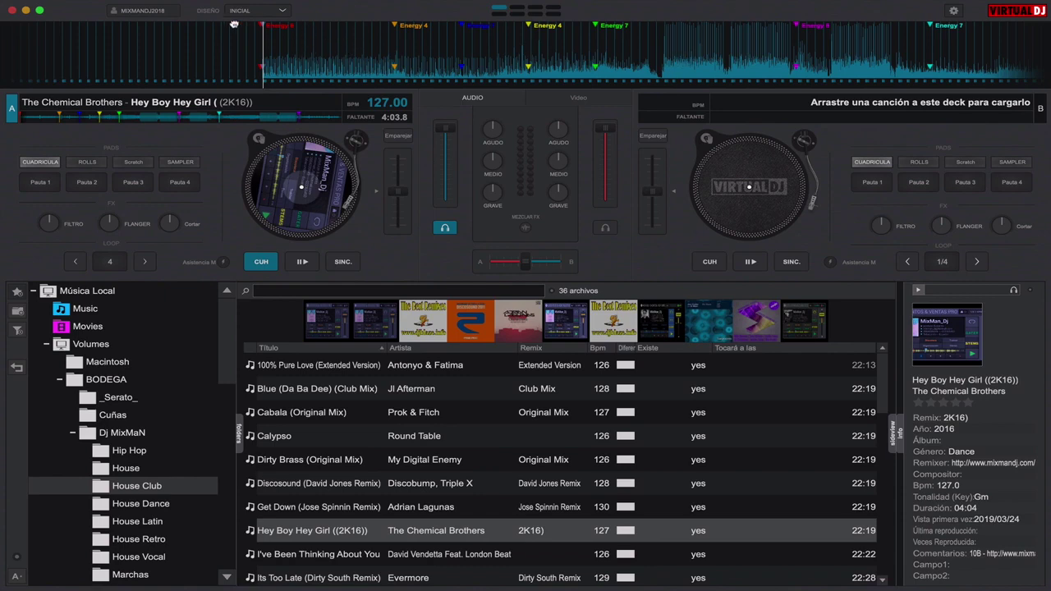
Switch the interface layout to ESENCIAL and from there to PRO.
click(283, 14)
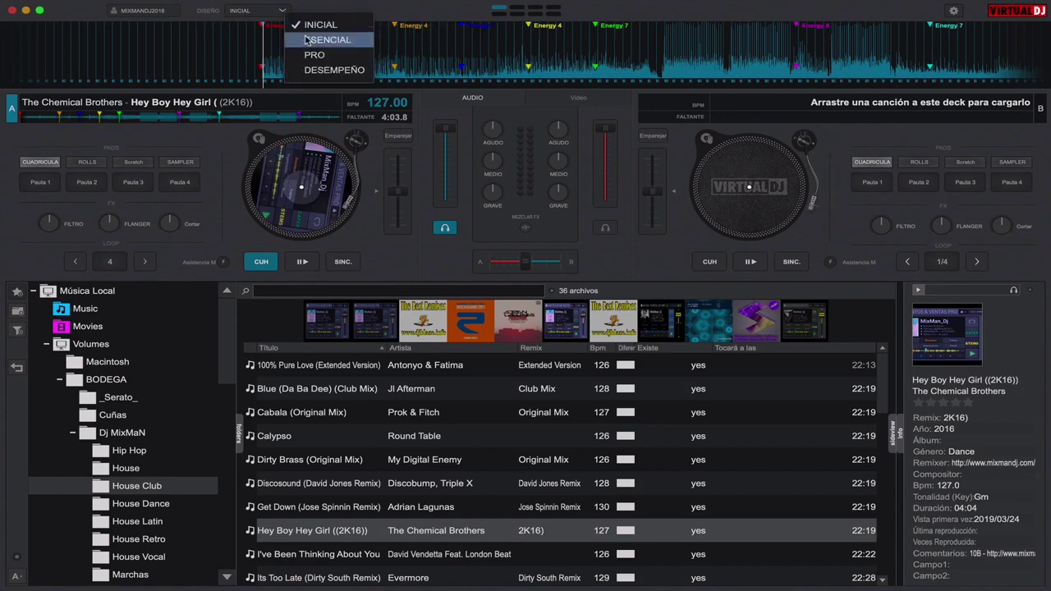
click(305, 41)
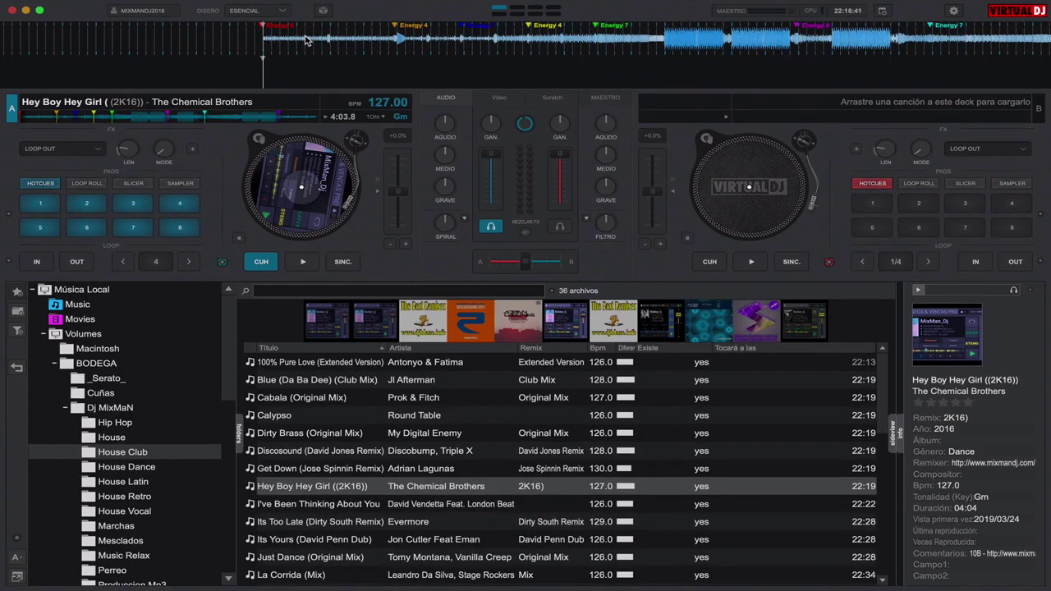
click(285, 12)
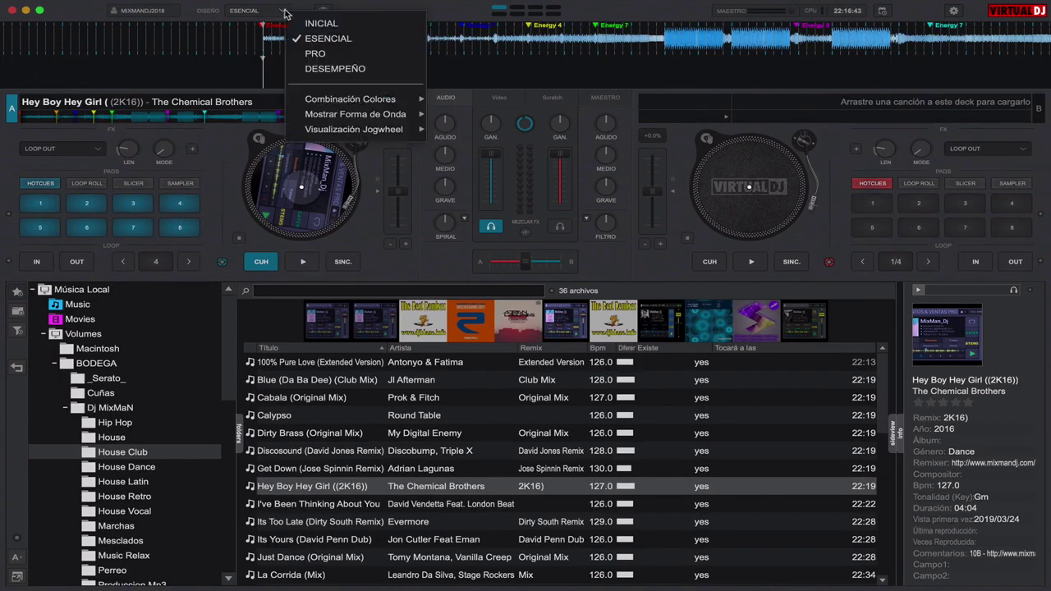
click(293, 55)
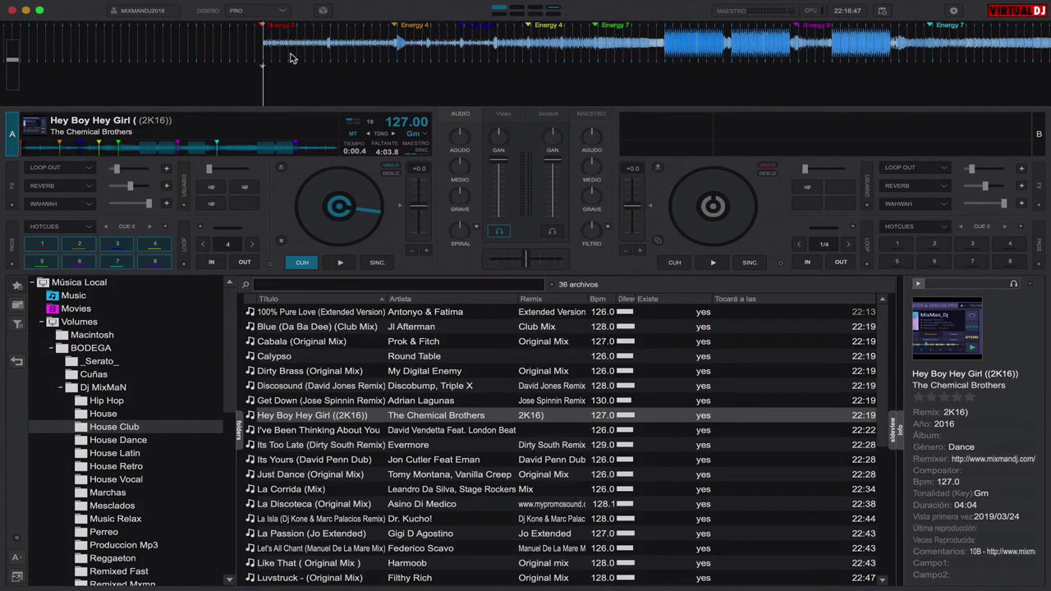
Try the DESEMPEÑO layout and return to the PRO layout.
click(284, 12)
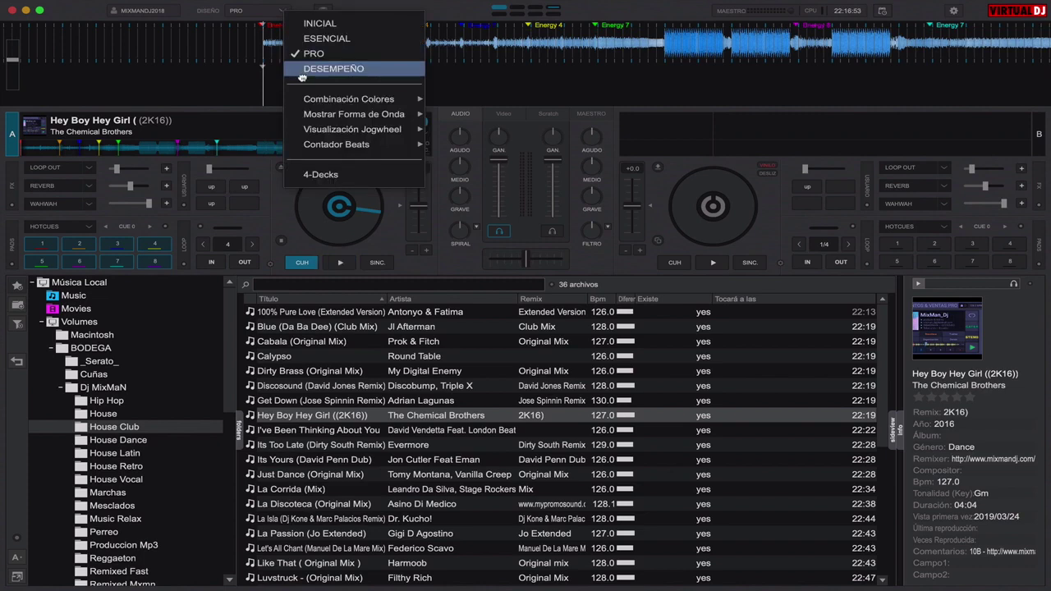
click(335, 70)
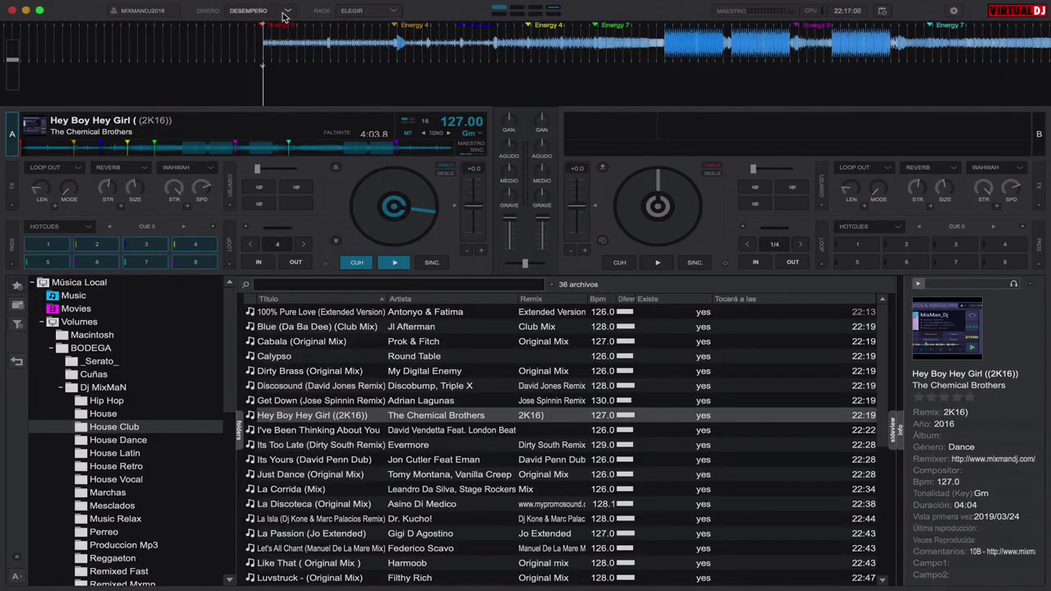
click(284, 15)
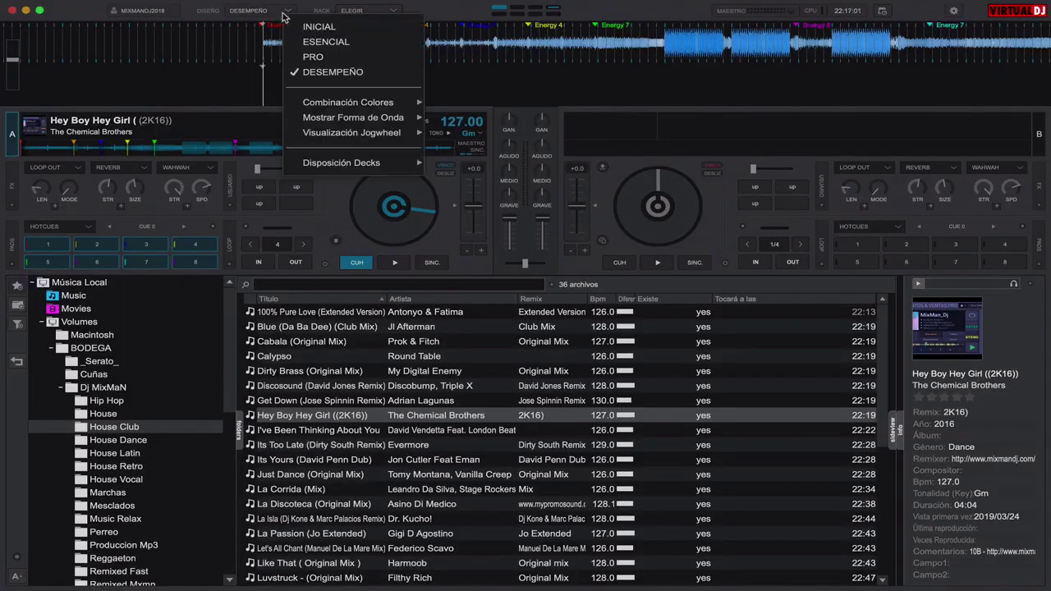
click(313, 57)
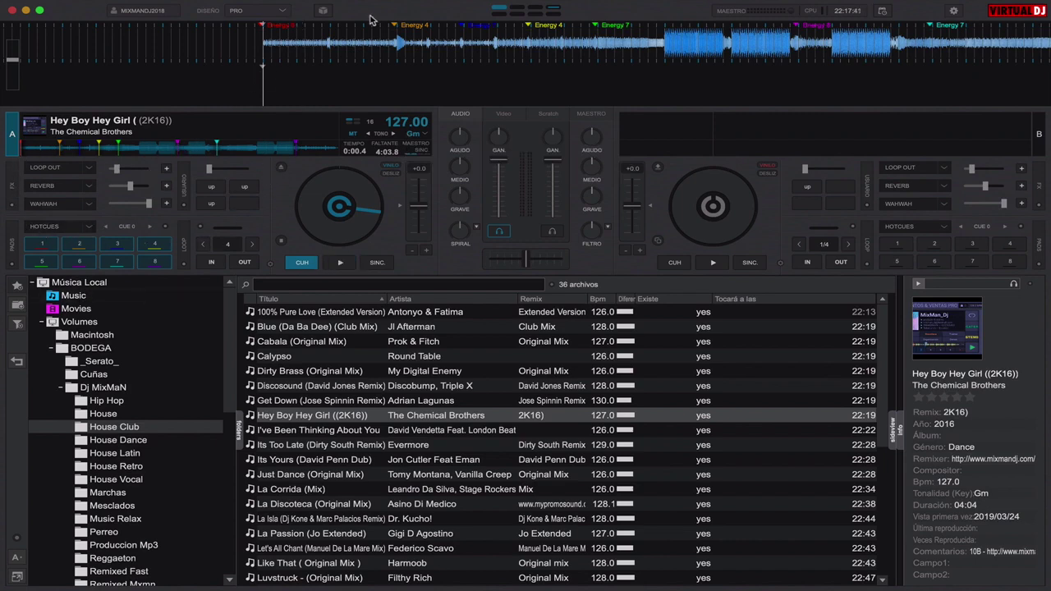
Try the Contraste and MODO Obscuro colour combinations on the PRO layout.
click(283, 12)
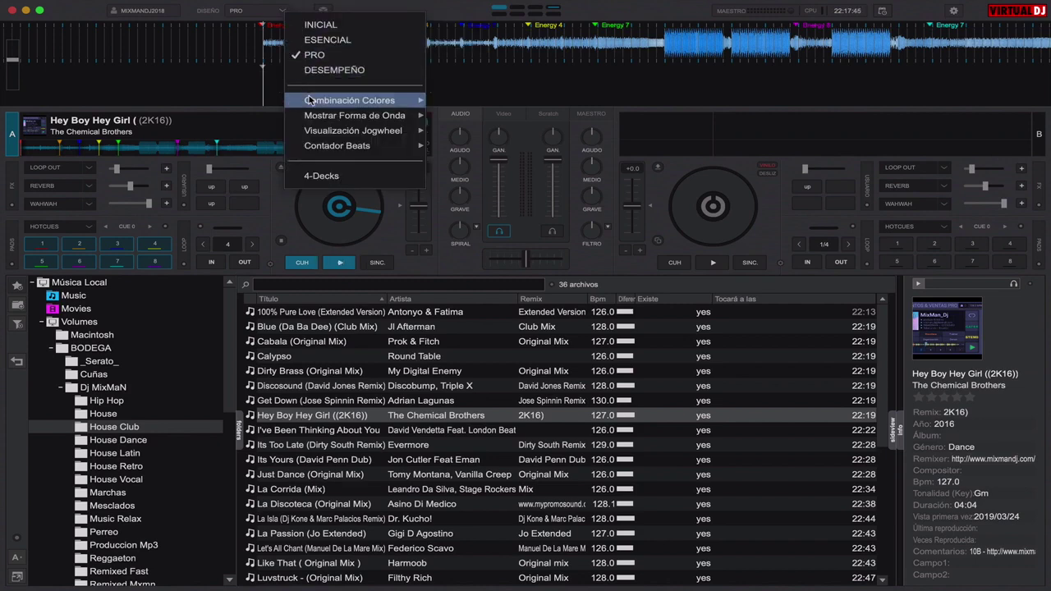
mouse_move(311, 102)
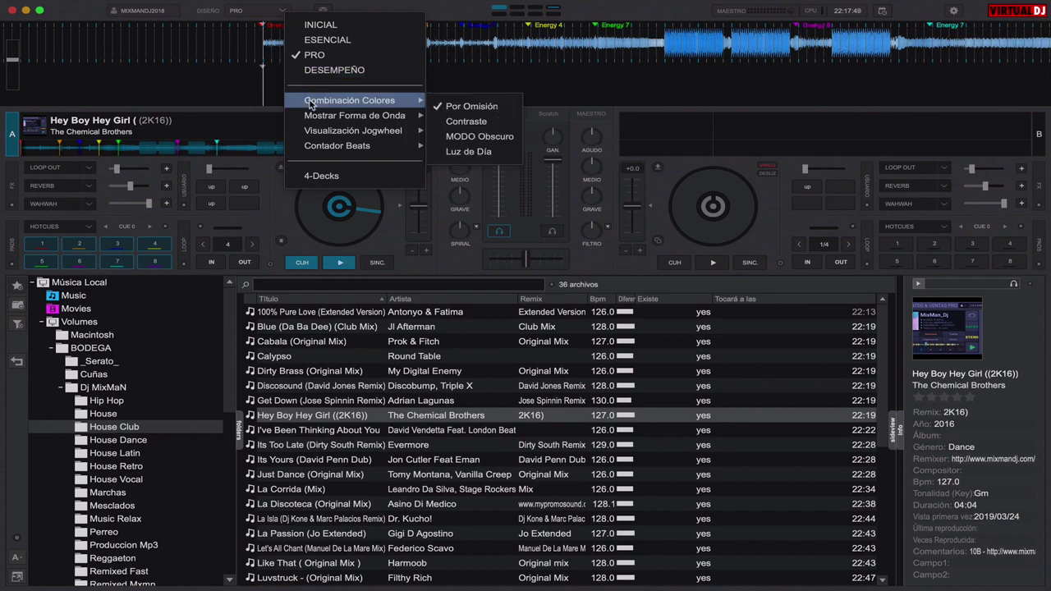
click(473, 121)
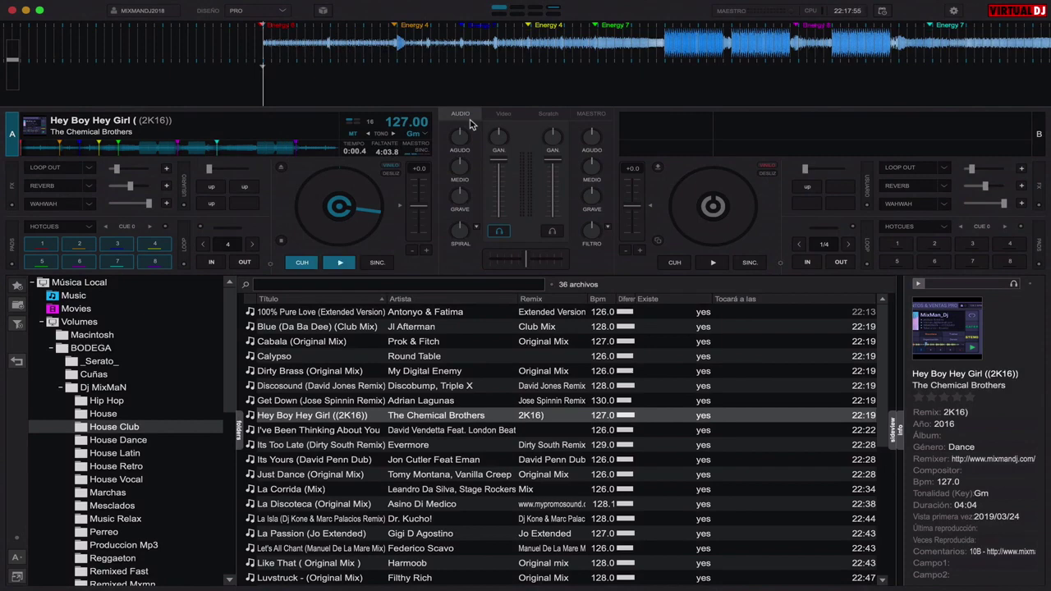
click(282, 11)
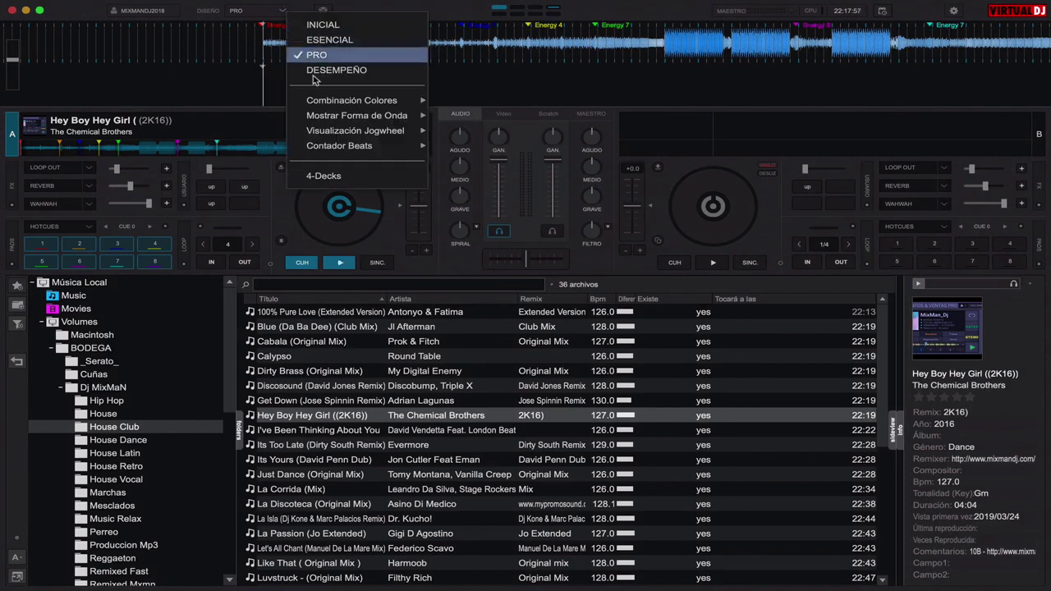
mouse_move(403, 106)
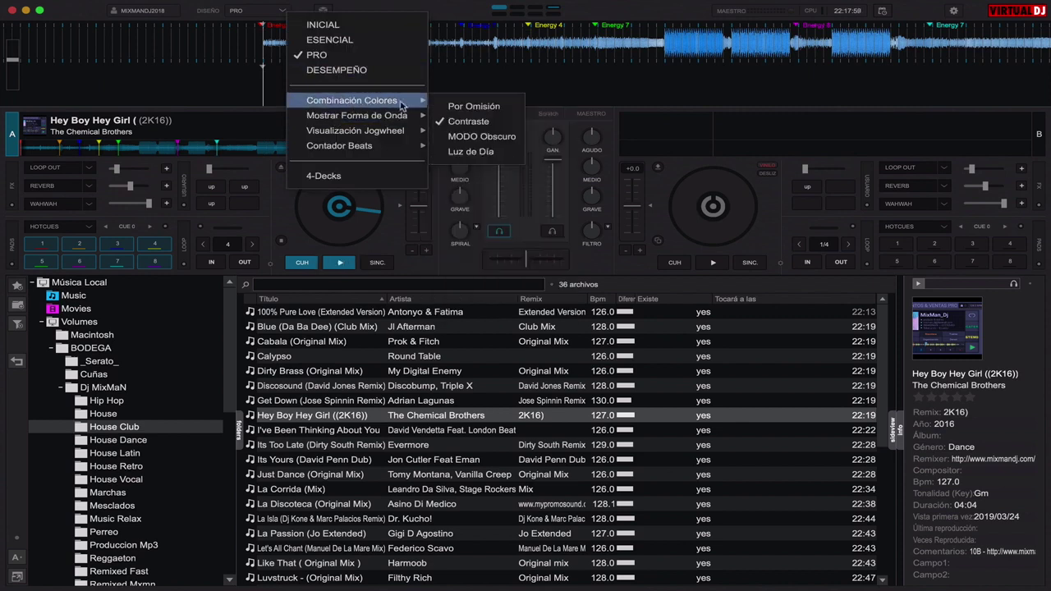
click(481, 137)
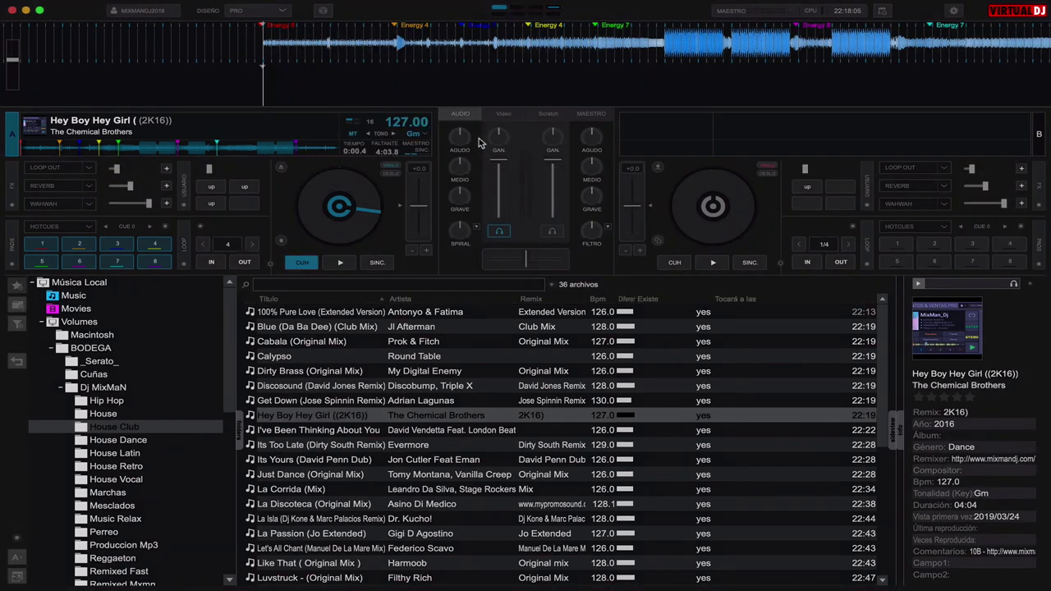
Try the Luz de Día colour combination and restore the default dark colours.
click(283, 12)
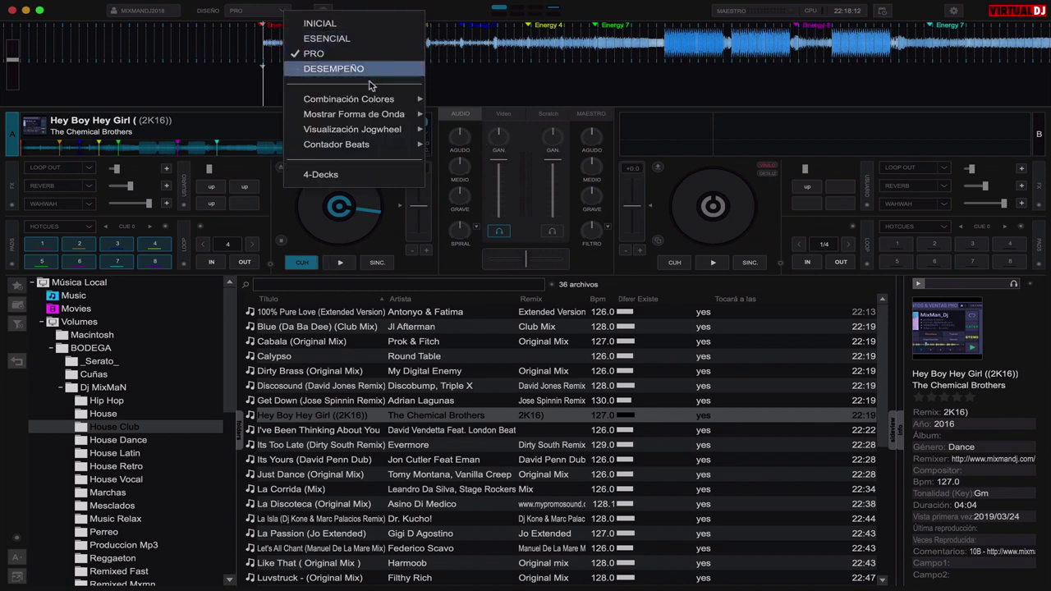
mouse_move(410, 99)
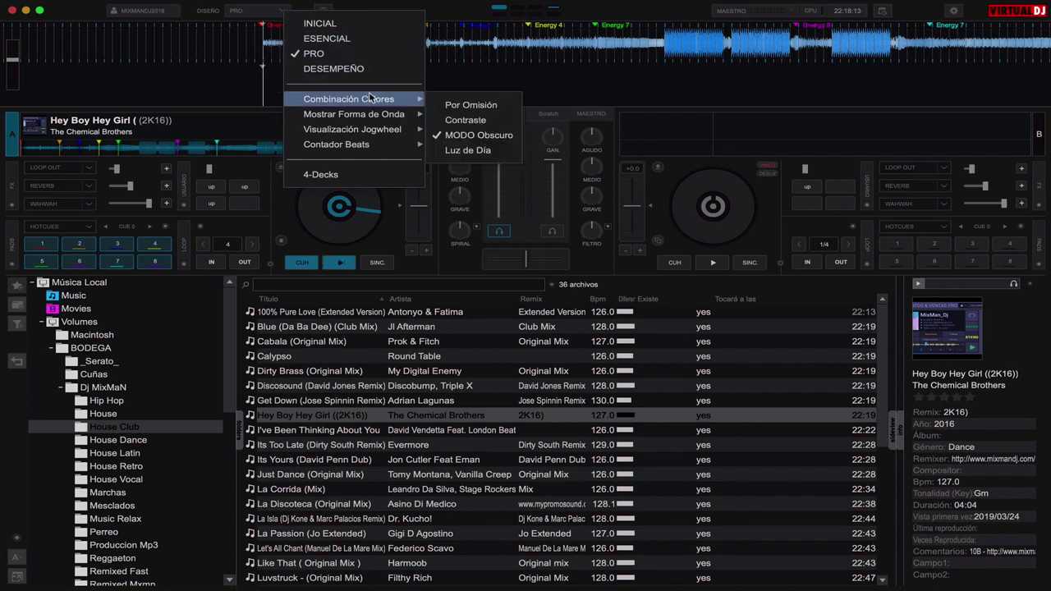
click(507, 152)
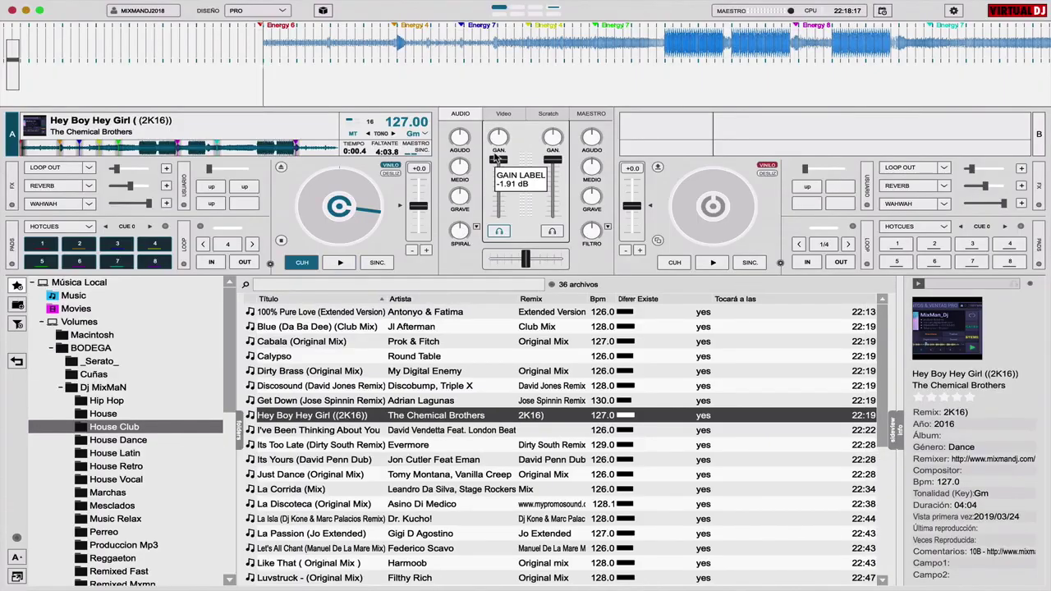
click(286, 13)
mouse_move(327, 101)
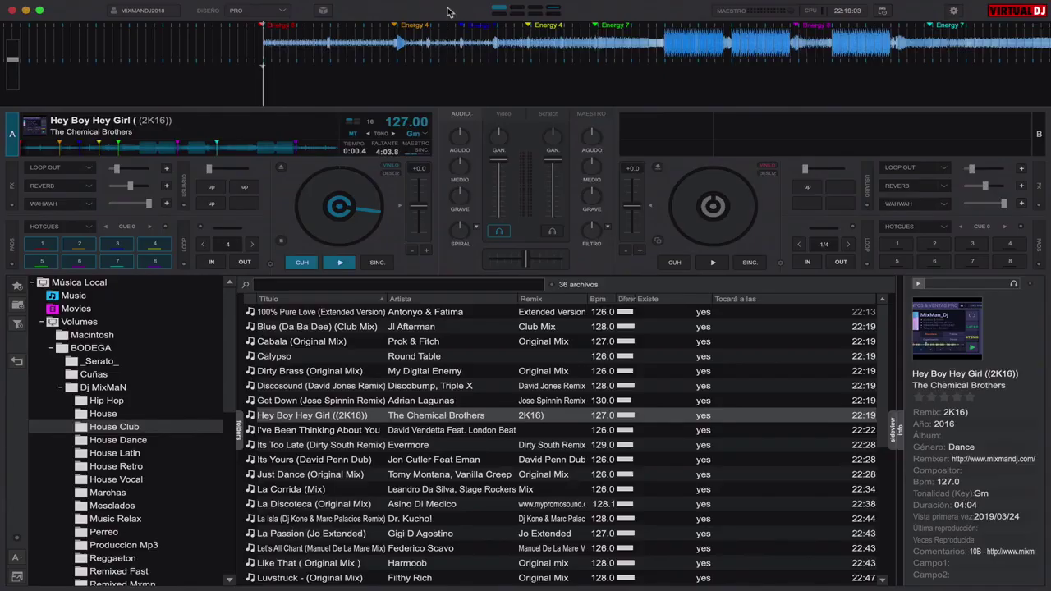
Try the Ritmo Aumentado and Ritmo en Espejo waveform styles for the track display.
click(284, 13)
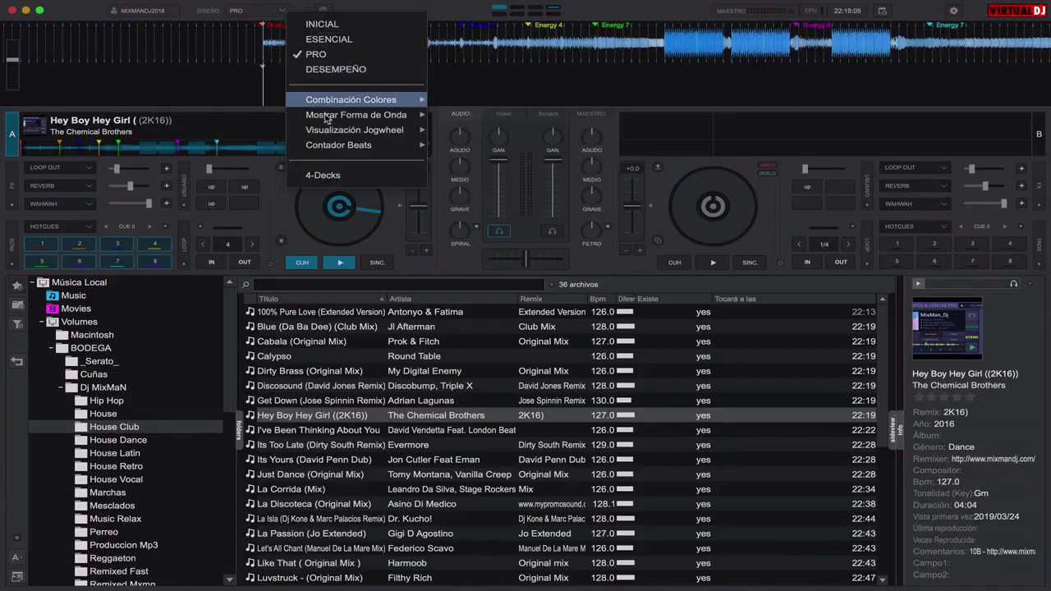
mouse_move(326, 116)
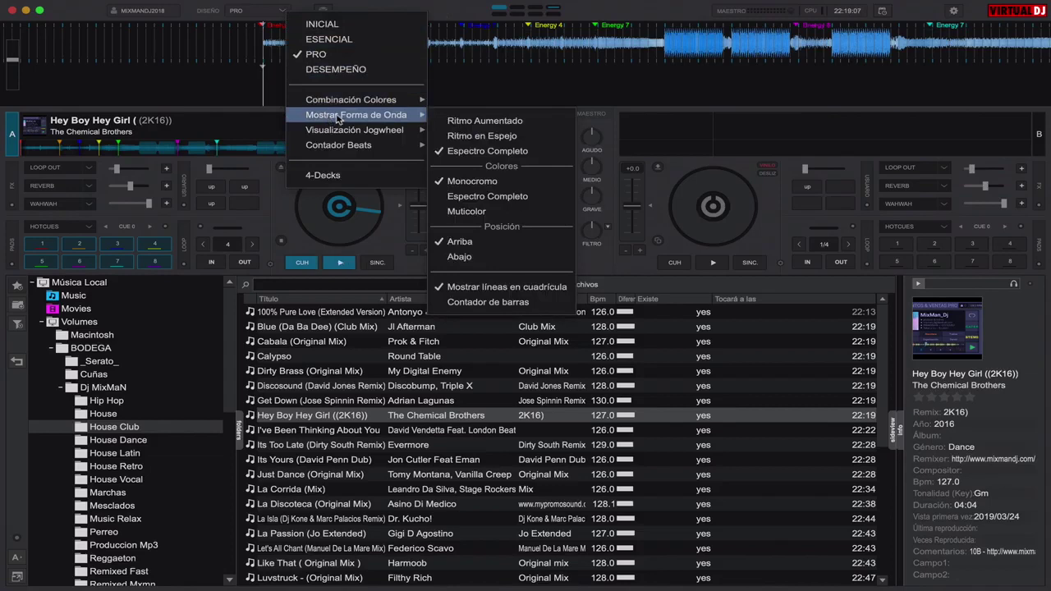
click(456, 121)
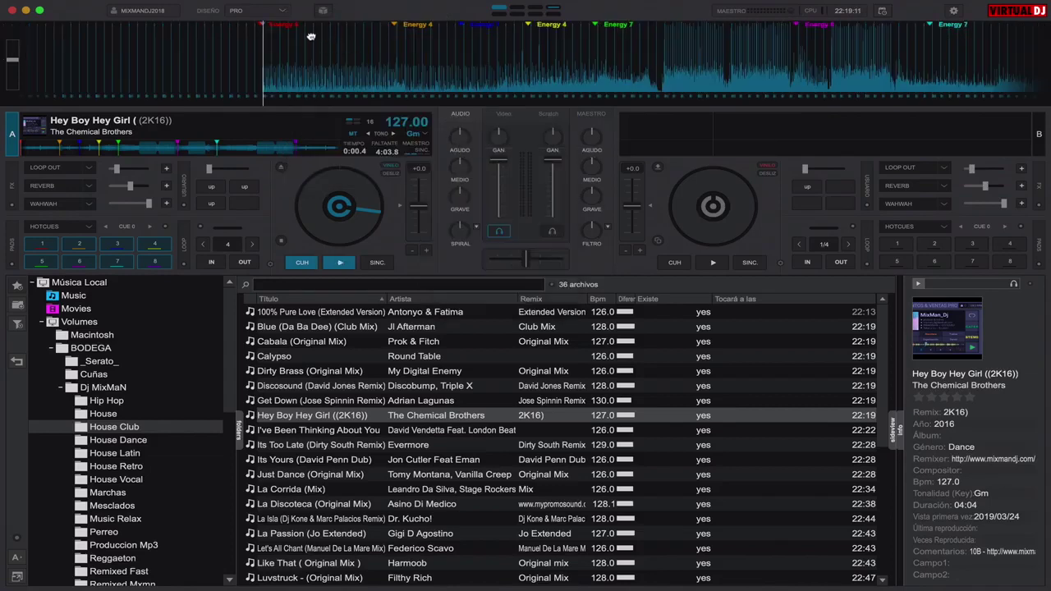
click(284, 11)
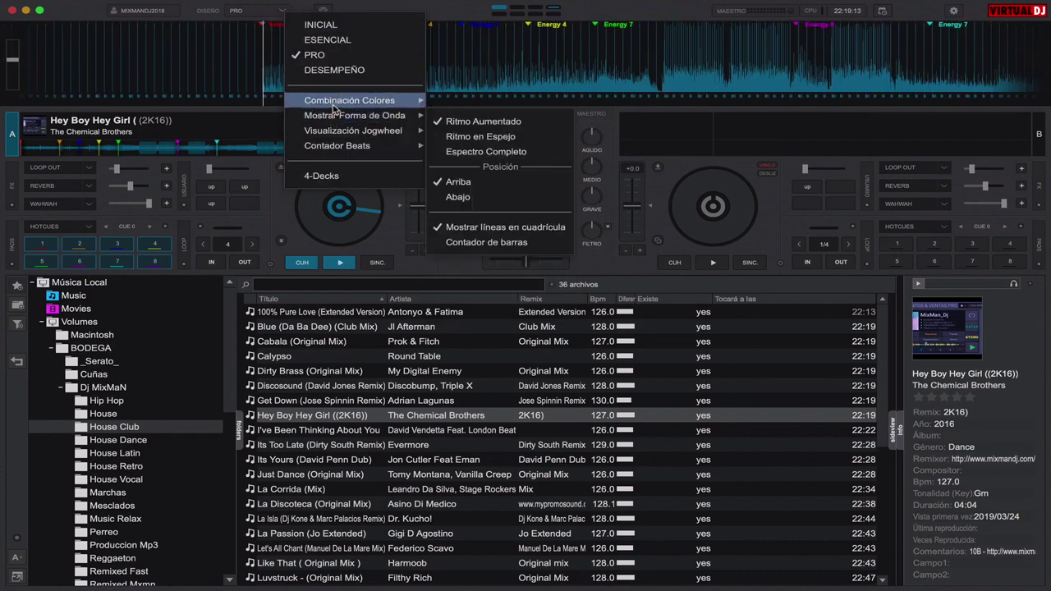
mouse_move(334, 105)
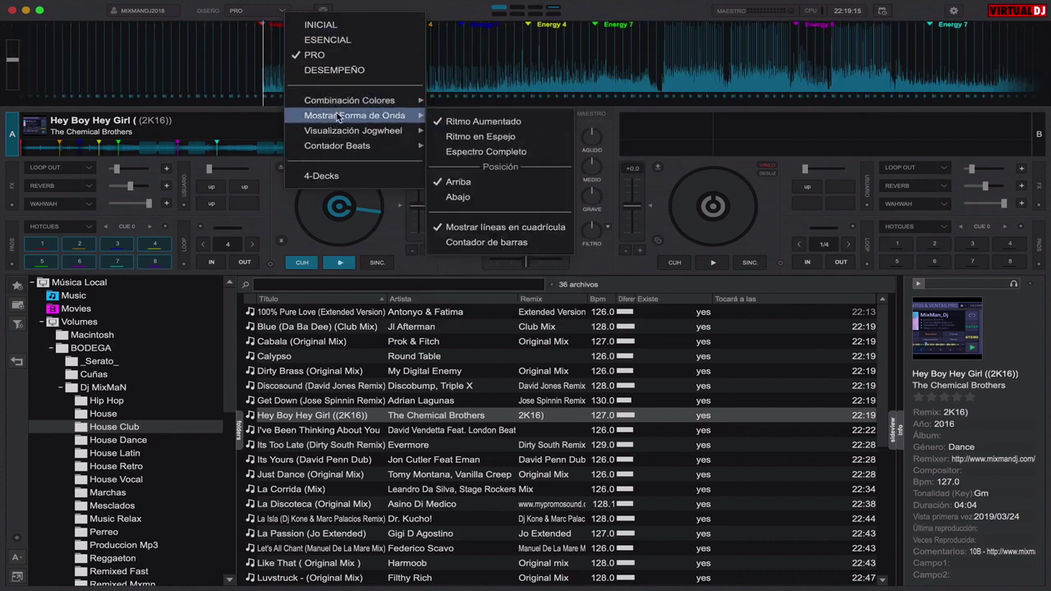
click(485, 138)
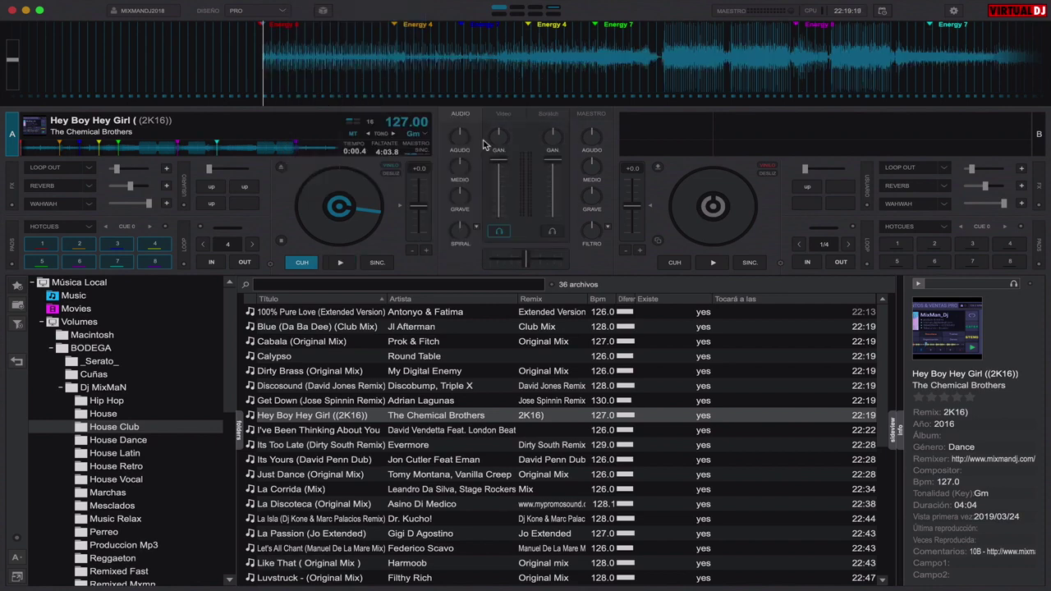
Set the waveform style back to Espectro Completo.
click(282, 13)
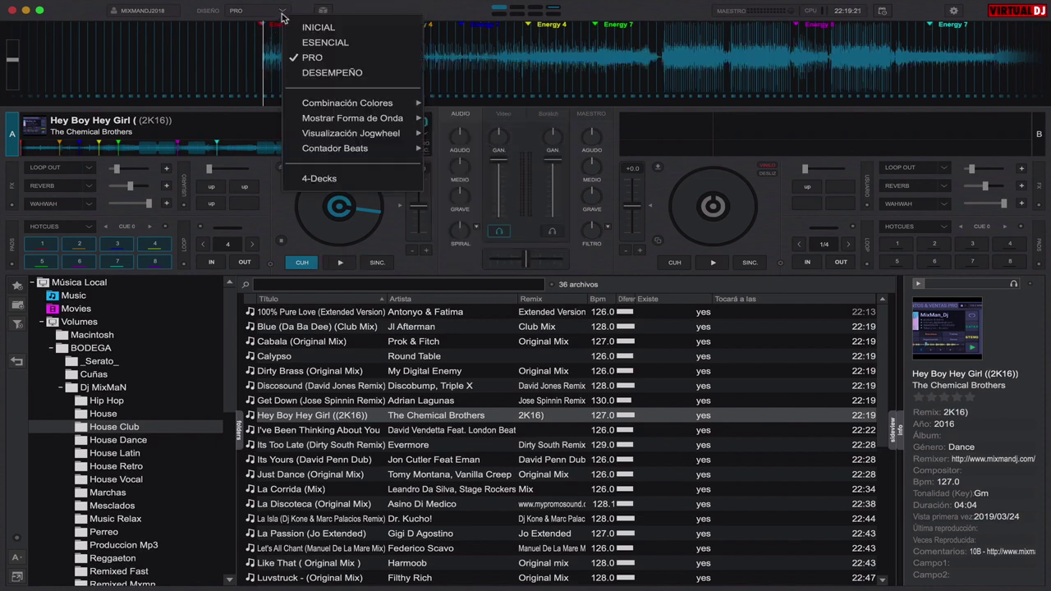
mouse_move(338, 121)
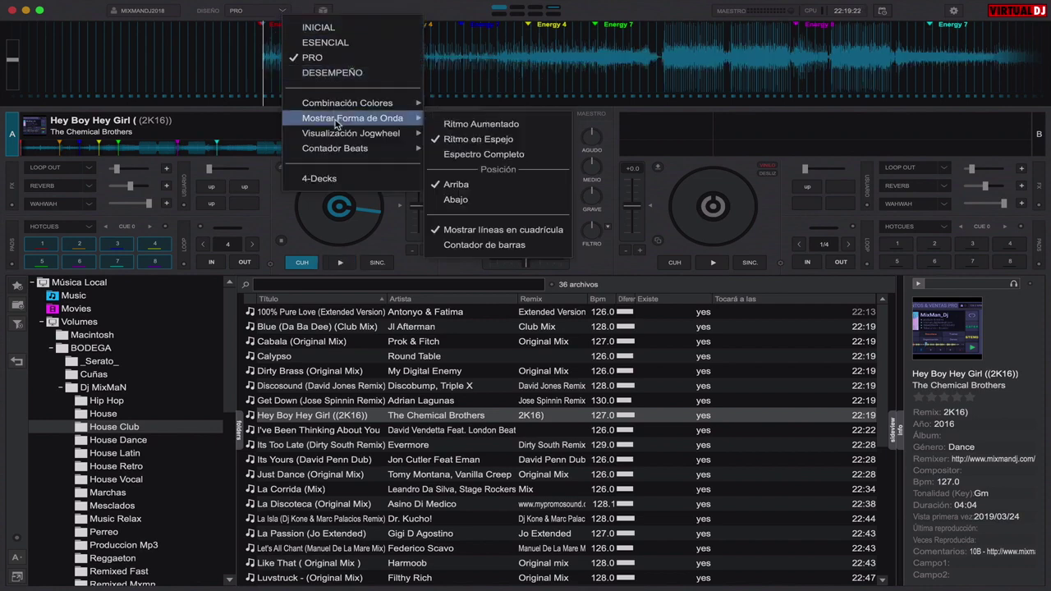
click(498, 156)
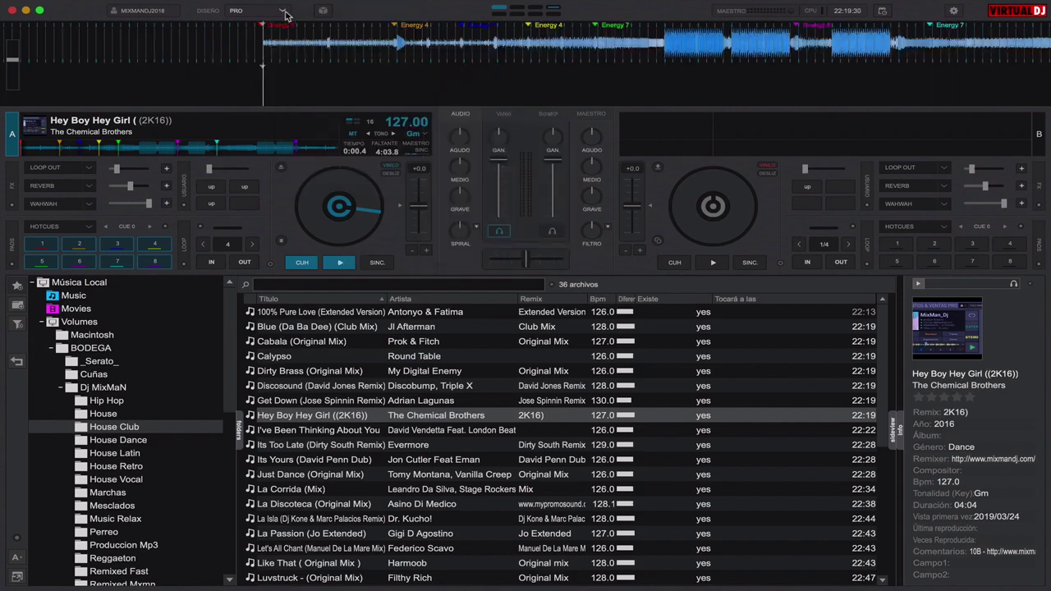
Set the waveform colours to Espectro Completo.
click(284, 13)
mouse_move(378, 118)
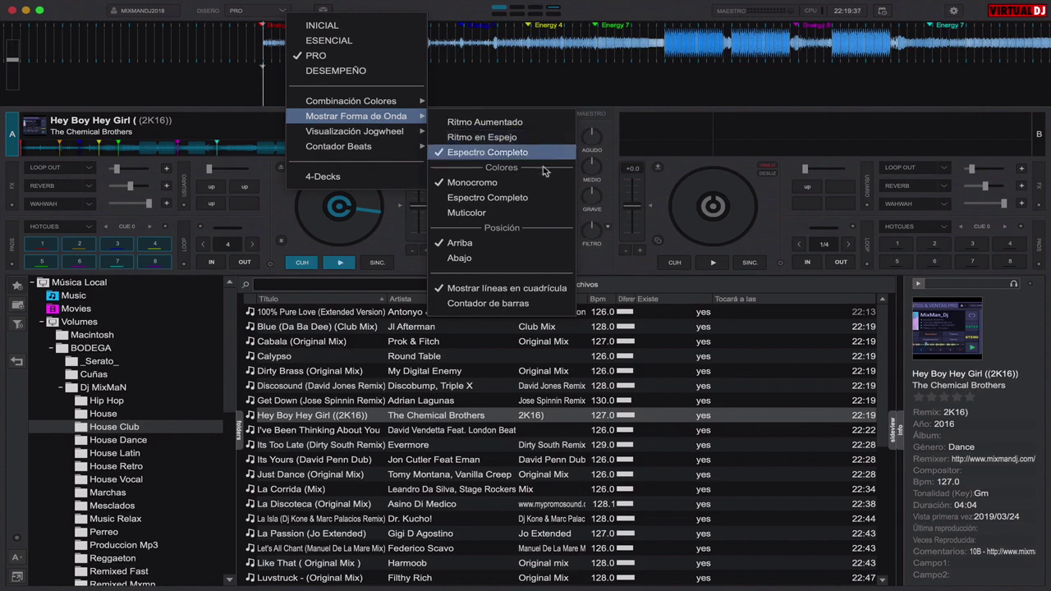
click(497, 199)
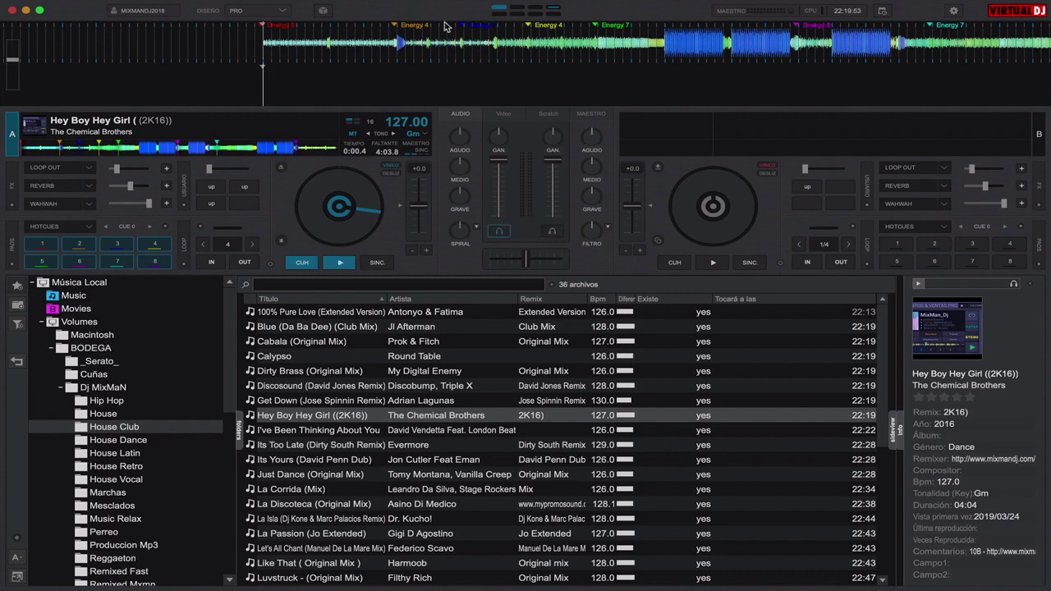
Try the Muticolor waveform colours and return to the Espectro Completo colours.
click(281, 10)
mouse_move(340, 120)
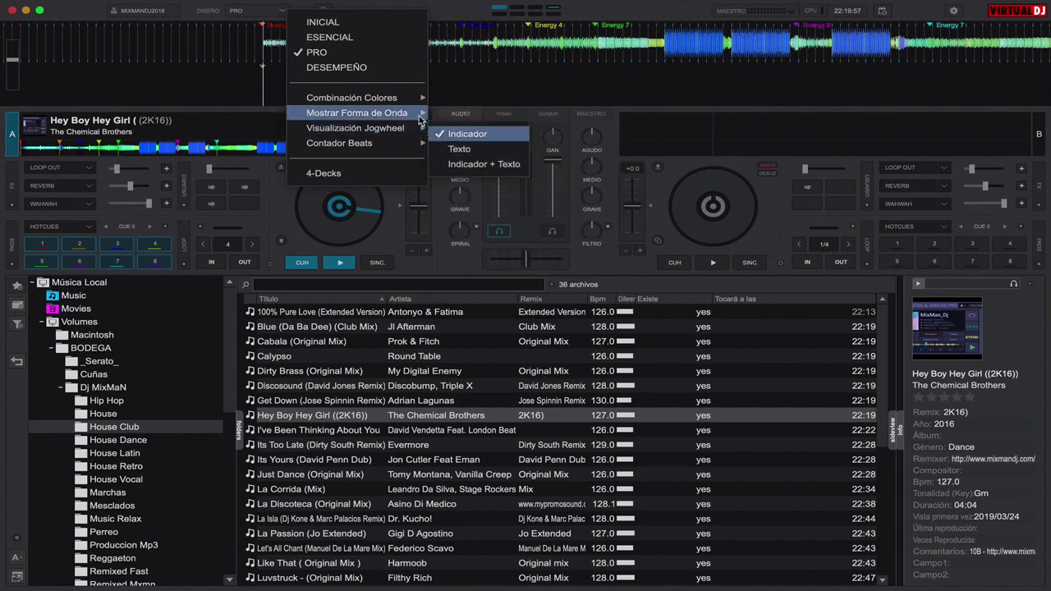
mouse_move(420, 120)
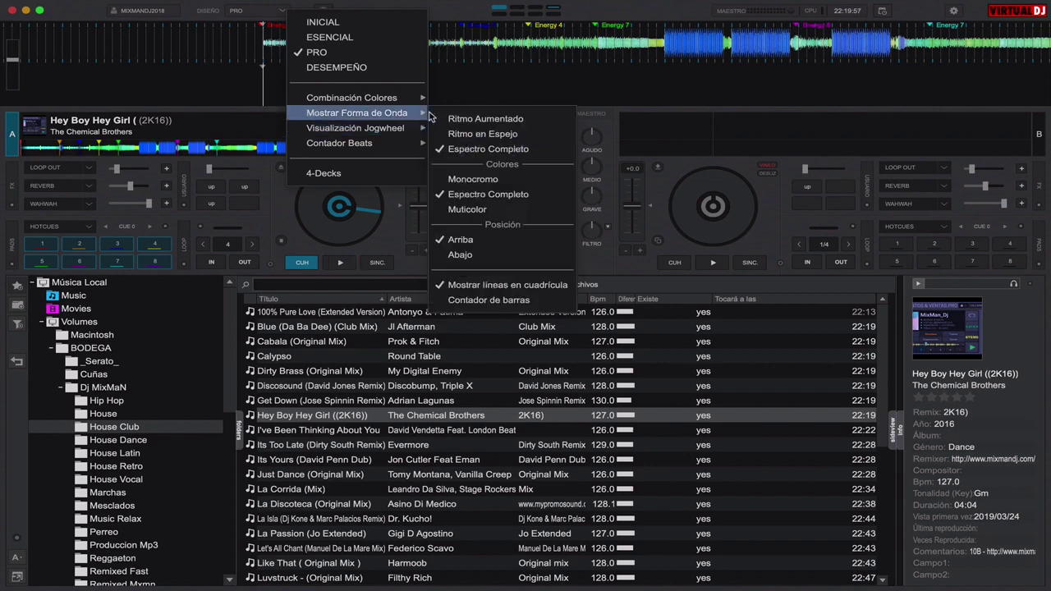
click(477, 211)
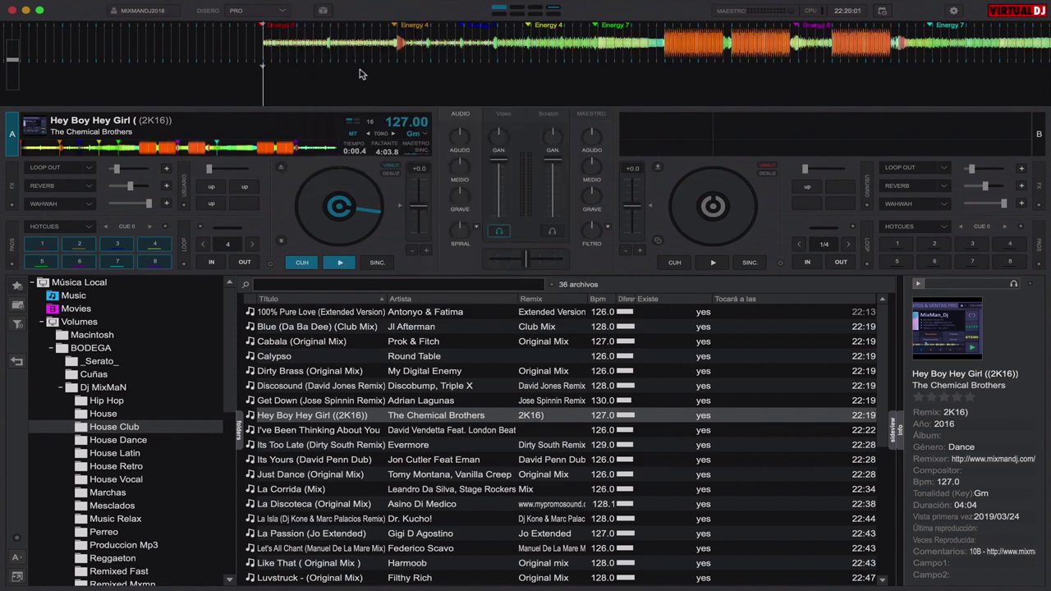
click(283, 11)
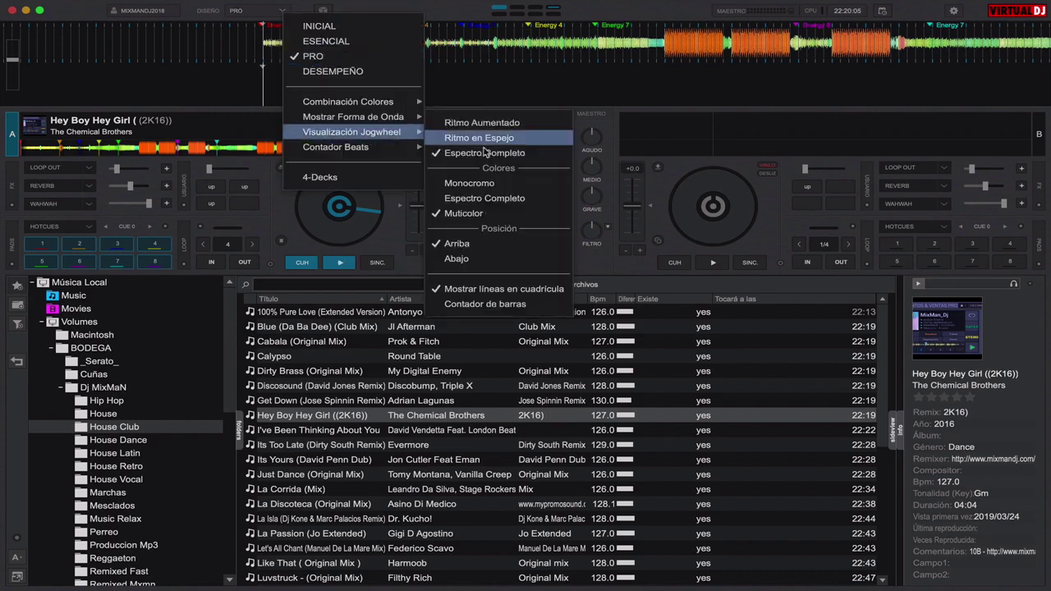
mouse_move(378, 133)
mouse_move(414, 117)
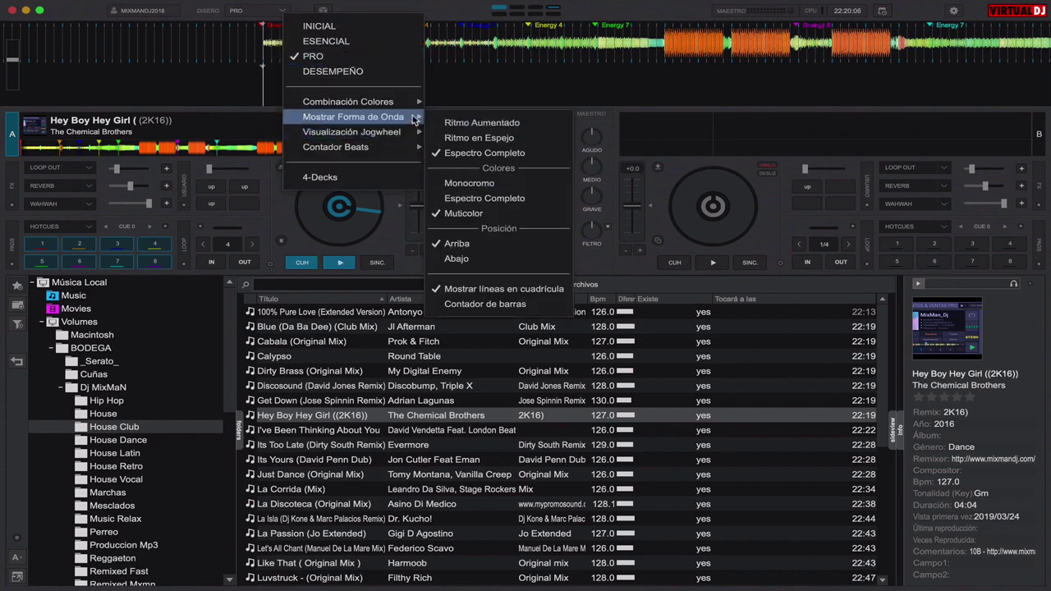
click(514, 198)
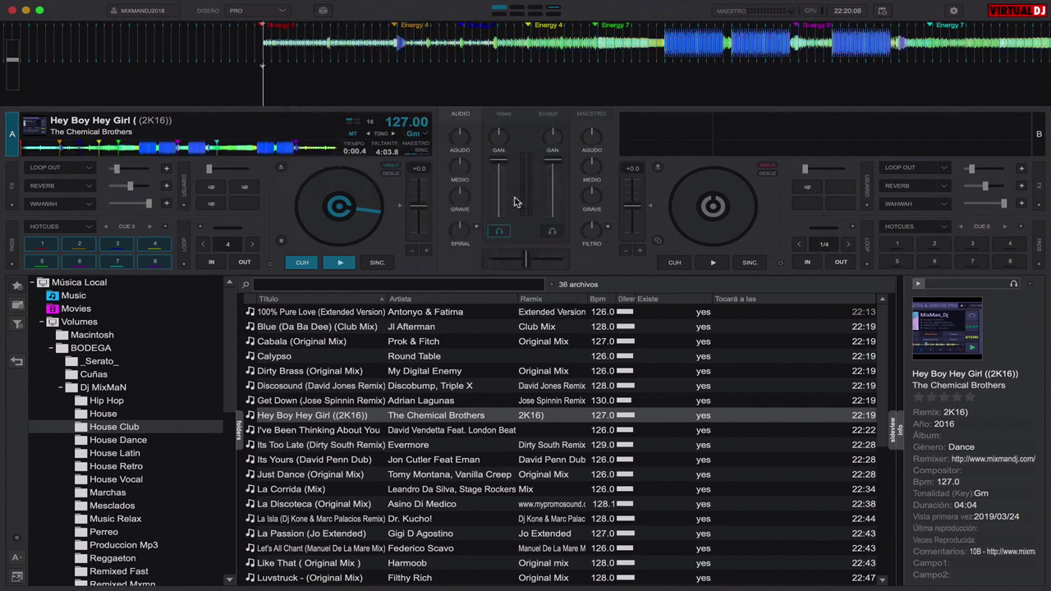
Set the track waveform's position to Abajo, below the decks.
click(285, 11)
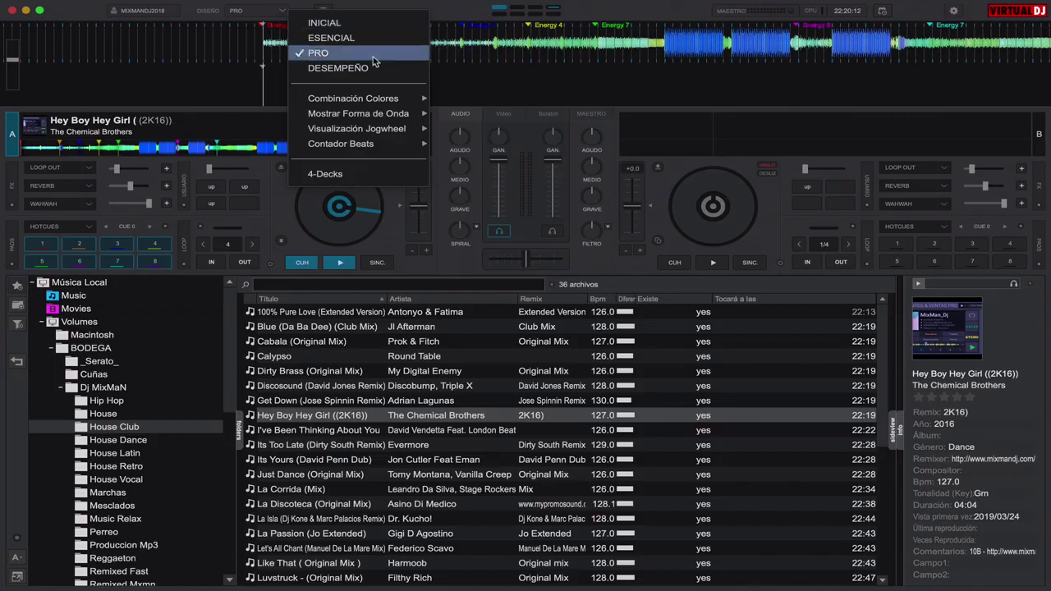
mouse_move(392, 115)
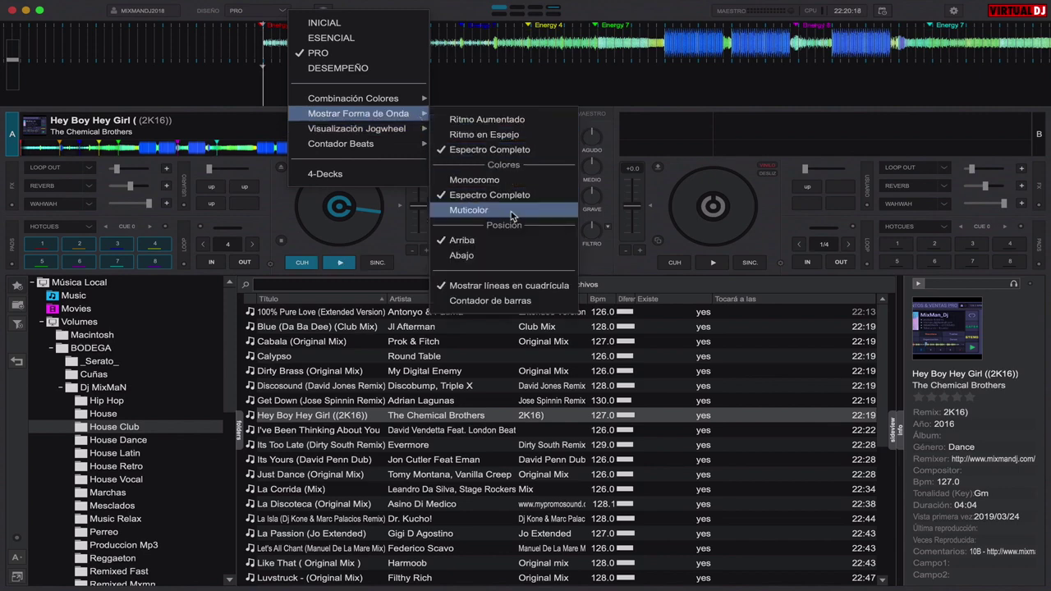
click(497, 254)
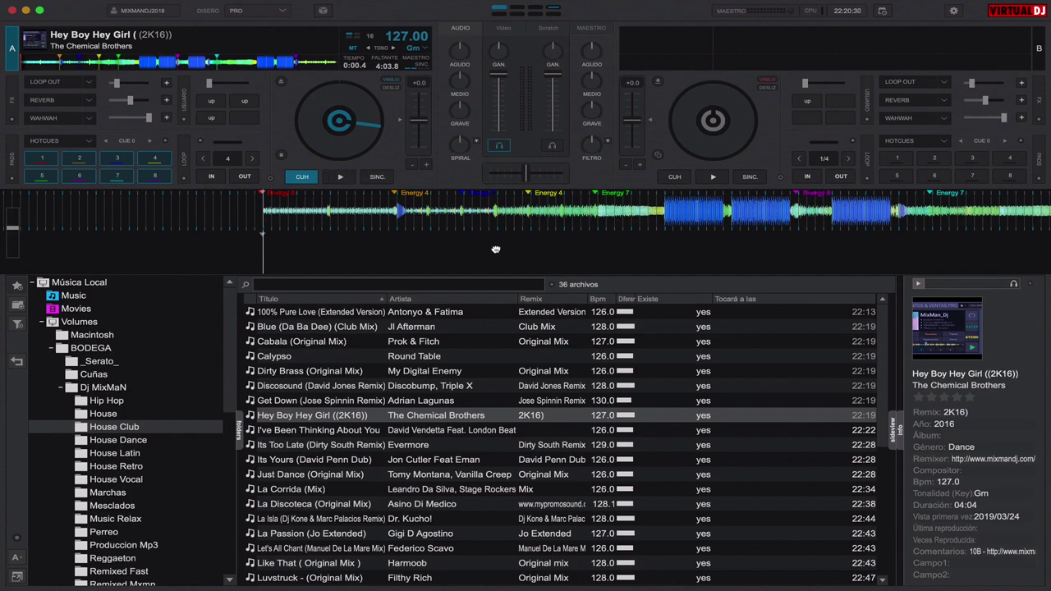
Enable the Contador de barras option for the waveform and zoom the waveform in slightly.
click(282, 14)
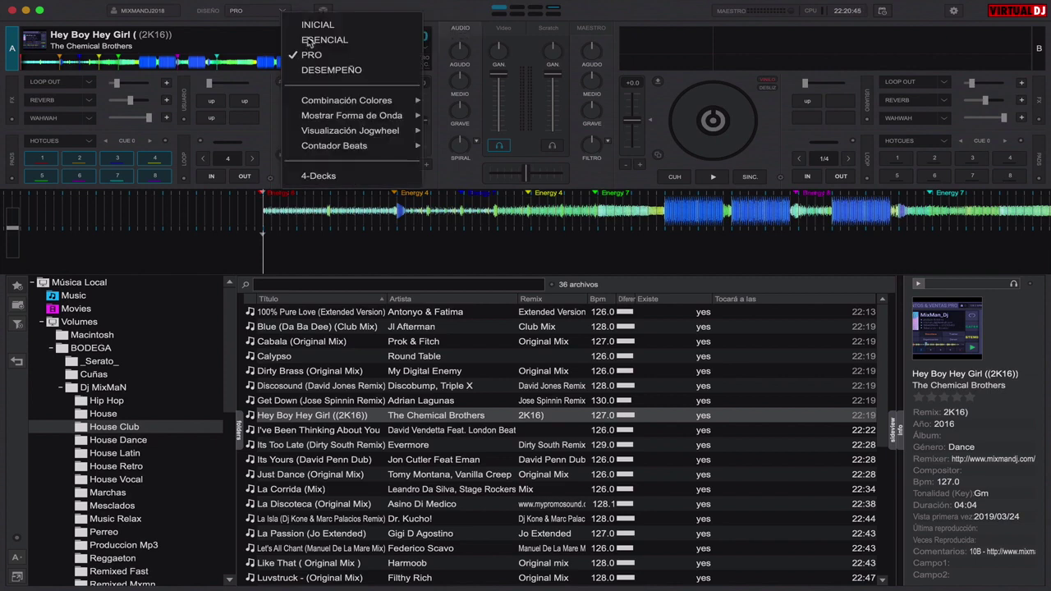
mouse_move(342, 120)
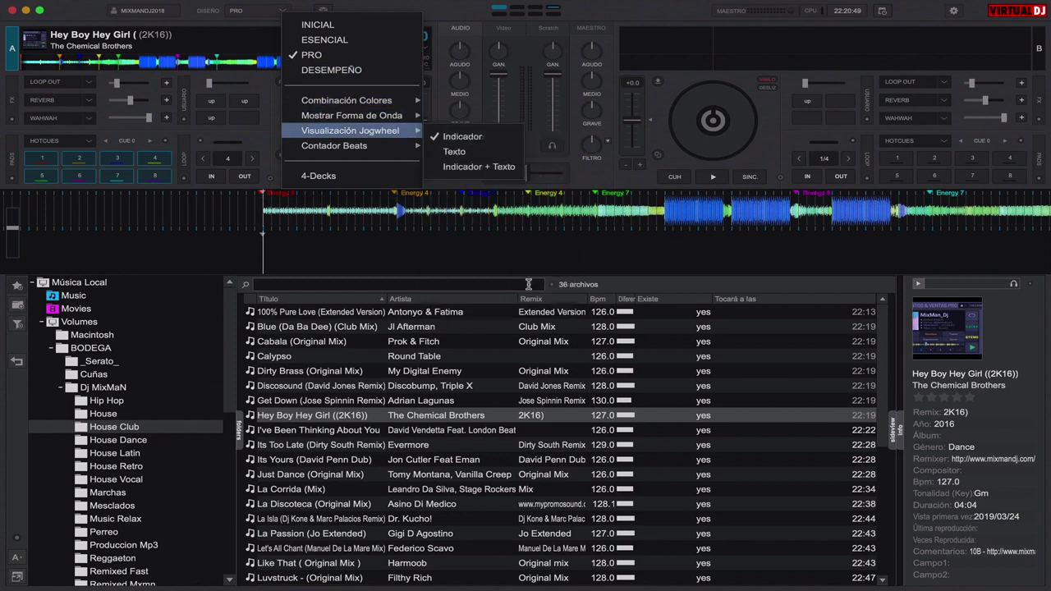
mouse_move(411, 117)
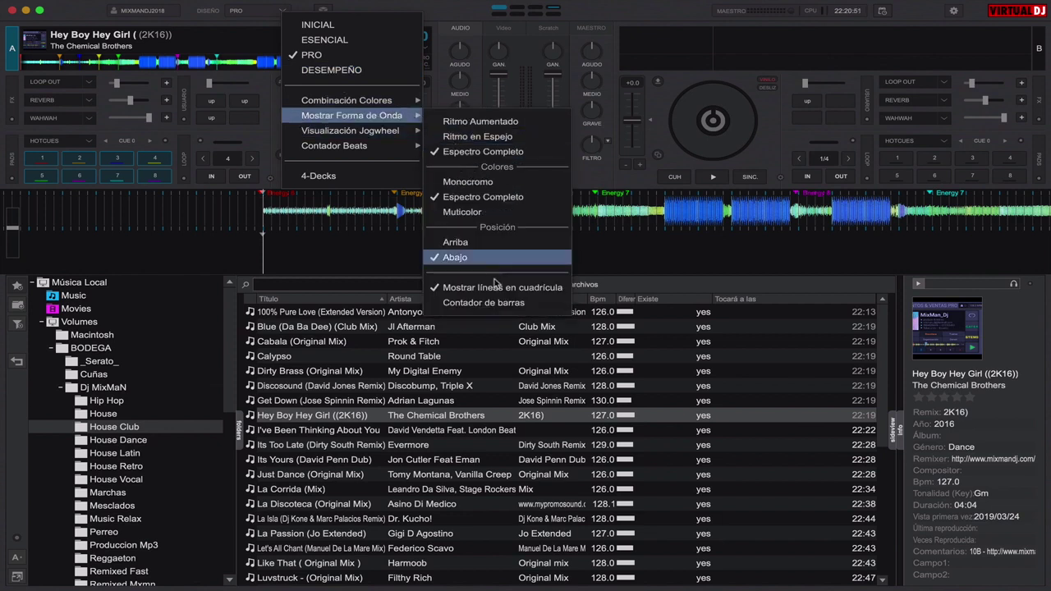
click(487, 304)
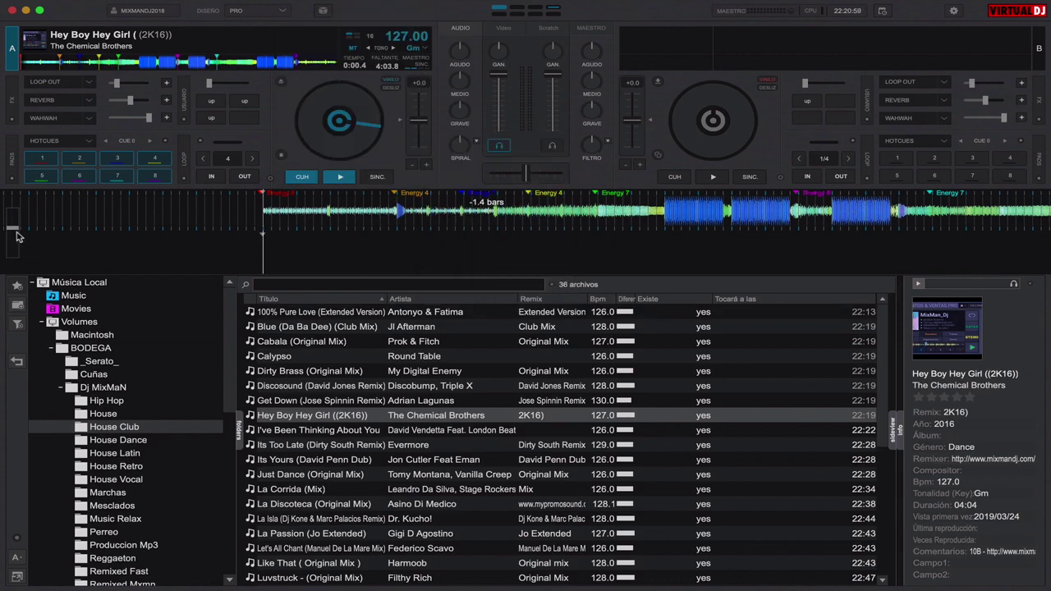
mouse_move(12, 228)
mouse_down()
mouse_move(16, 220)
mouse_move(21, 237)
mouse_up()
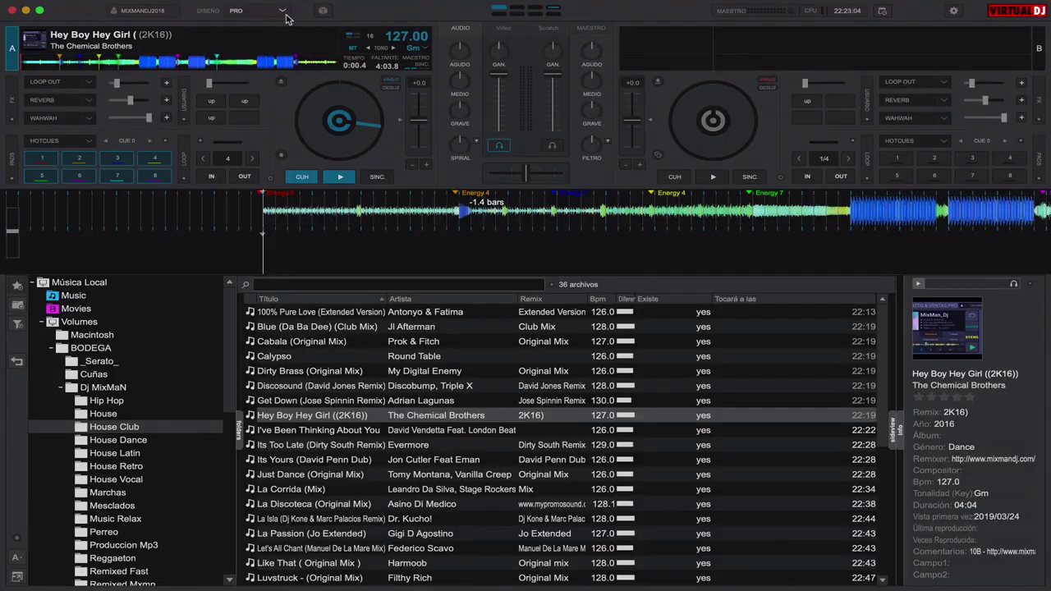
Try the Texto display for the jogwheels.
click(284, 15)
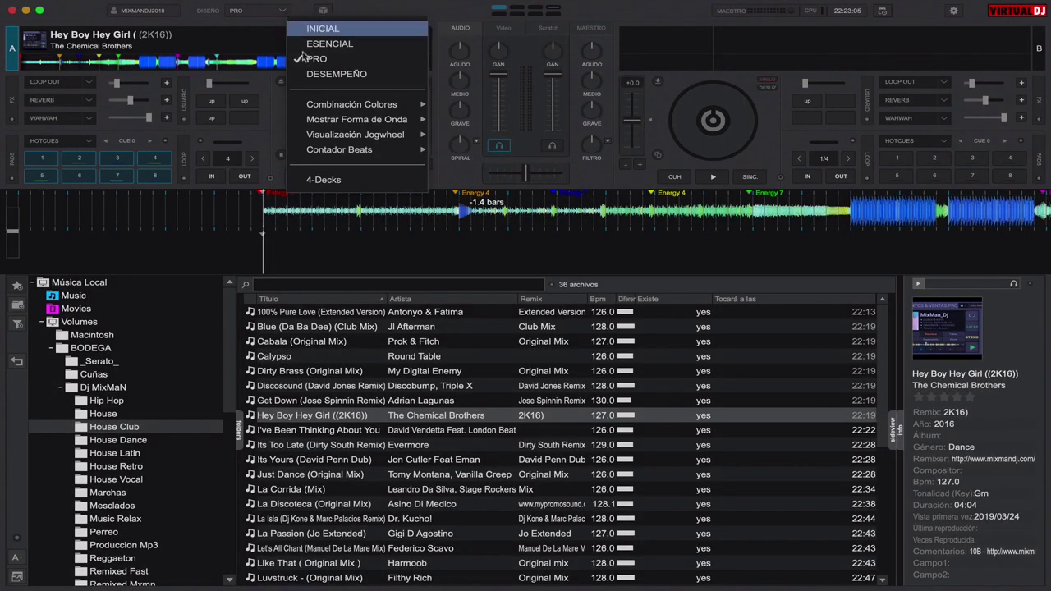
mouse_move(329, 141)
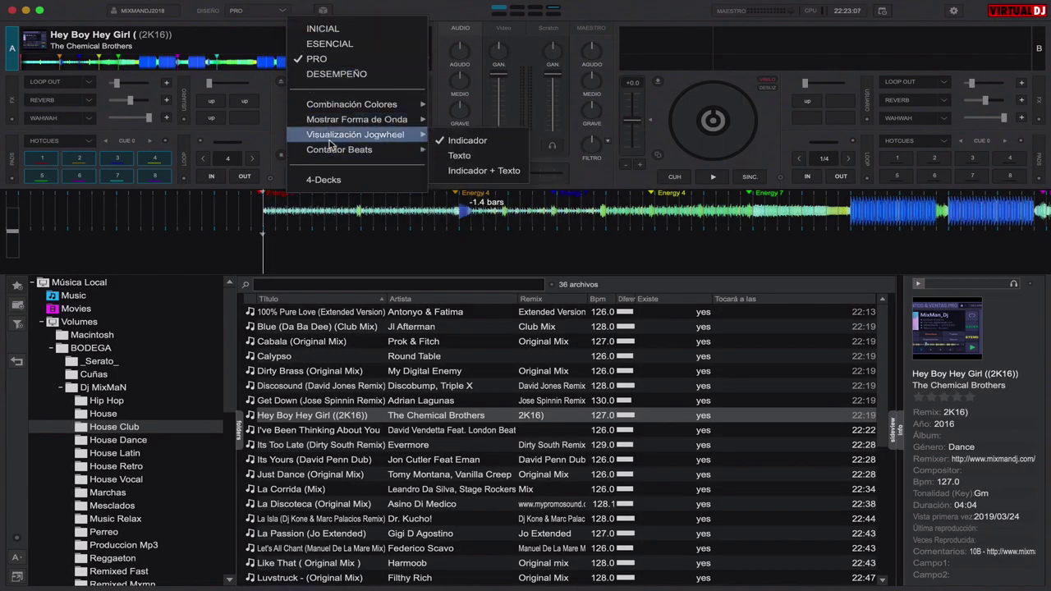
click(481, 156)
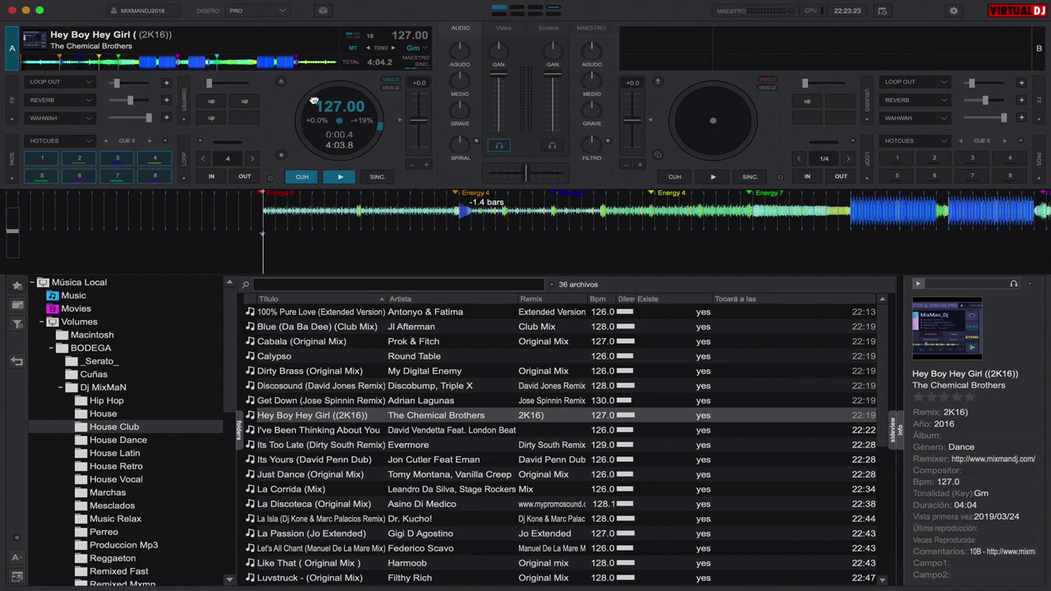
Set the jogwheel display to Indicador + Texto.
click(282, 11)
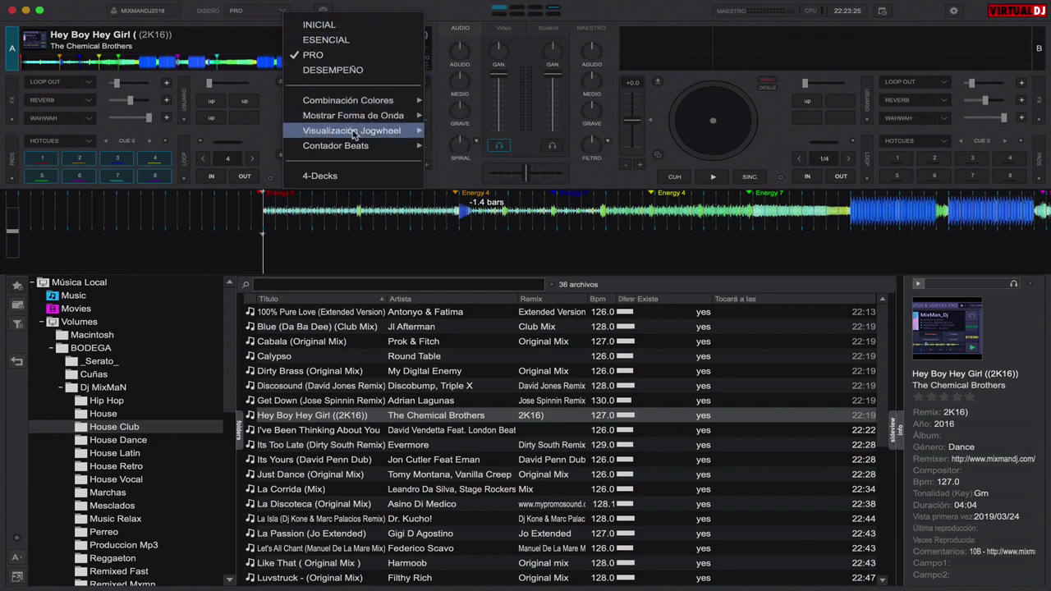
mouse_move(355, 135)
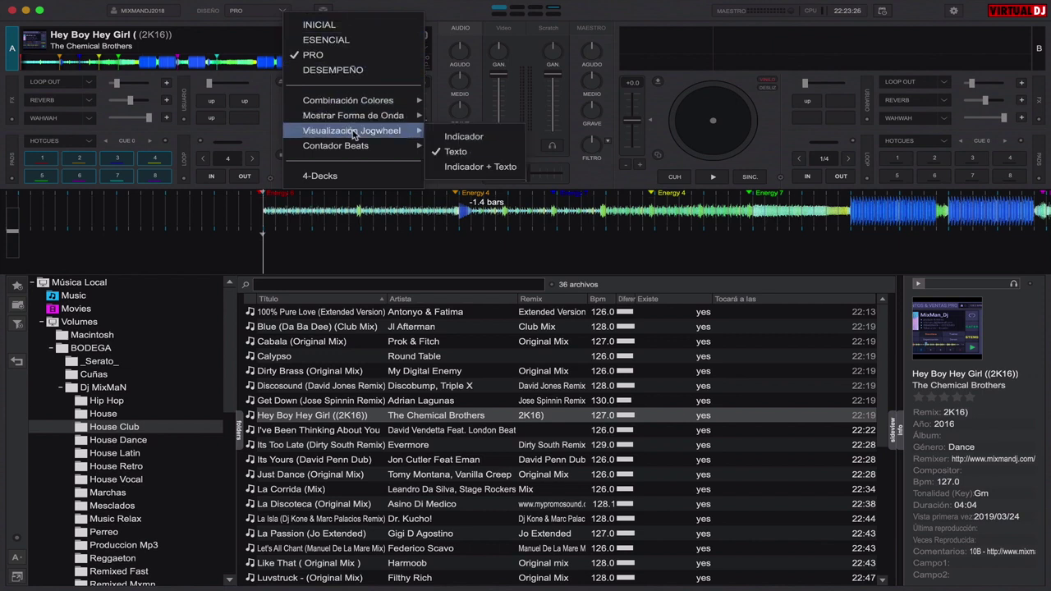
click(477, 167)
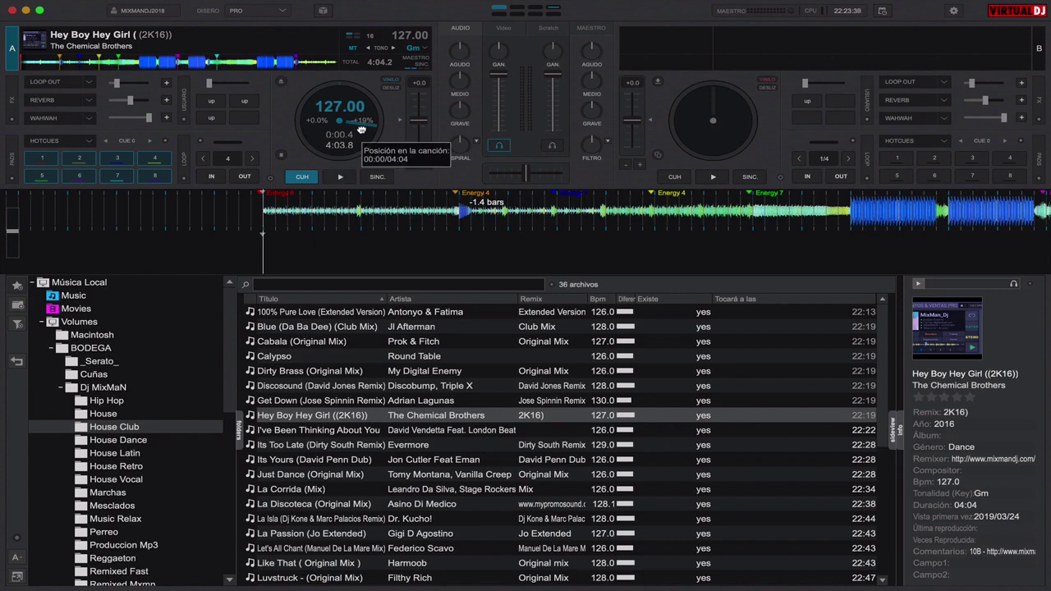
Set the beat counter style to Frase - Círculo.
click(282, 14)
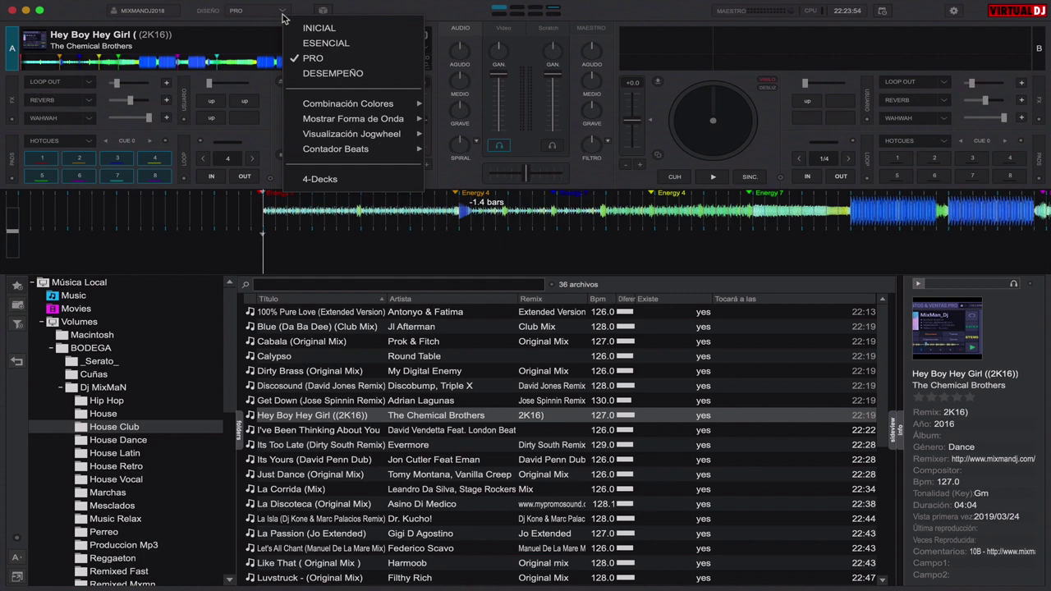
mouse_move(383, 151)
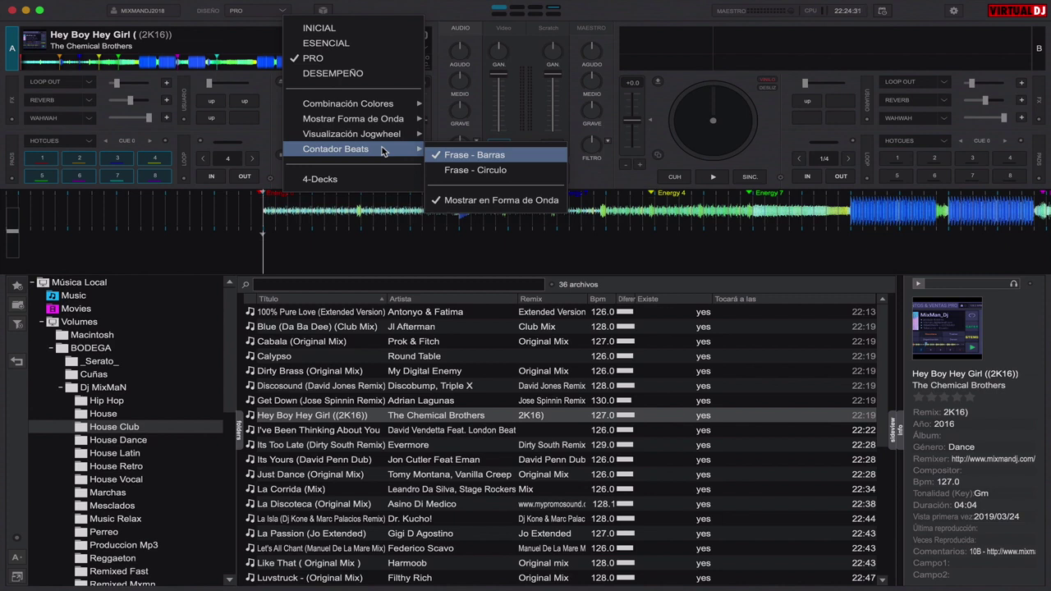
click(484, 169)
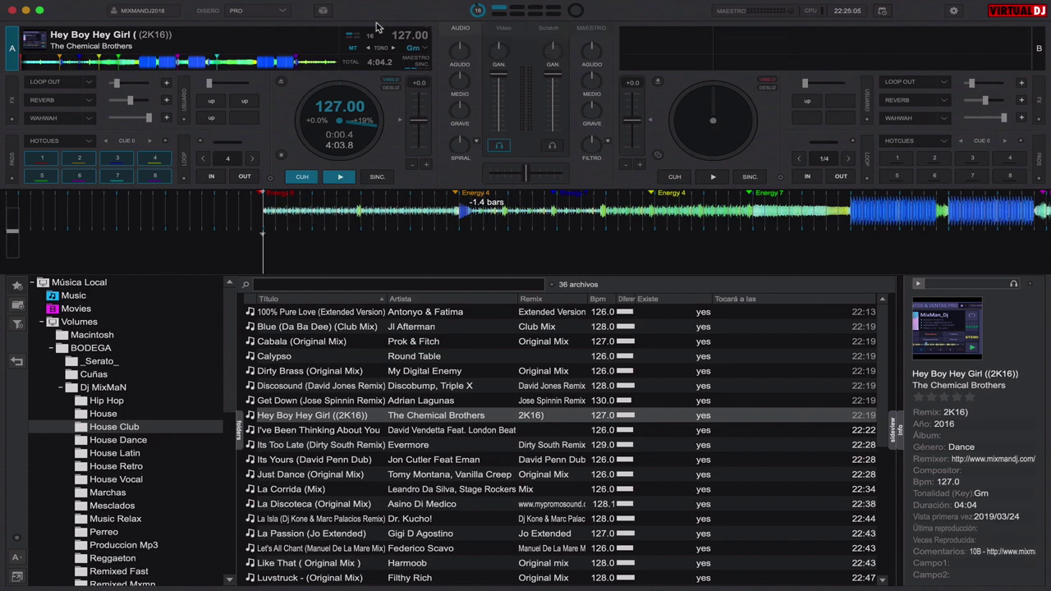
Turn on the 4-Decks view for the PRO layout.
click(283, 11)
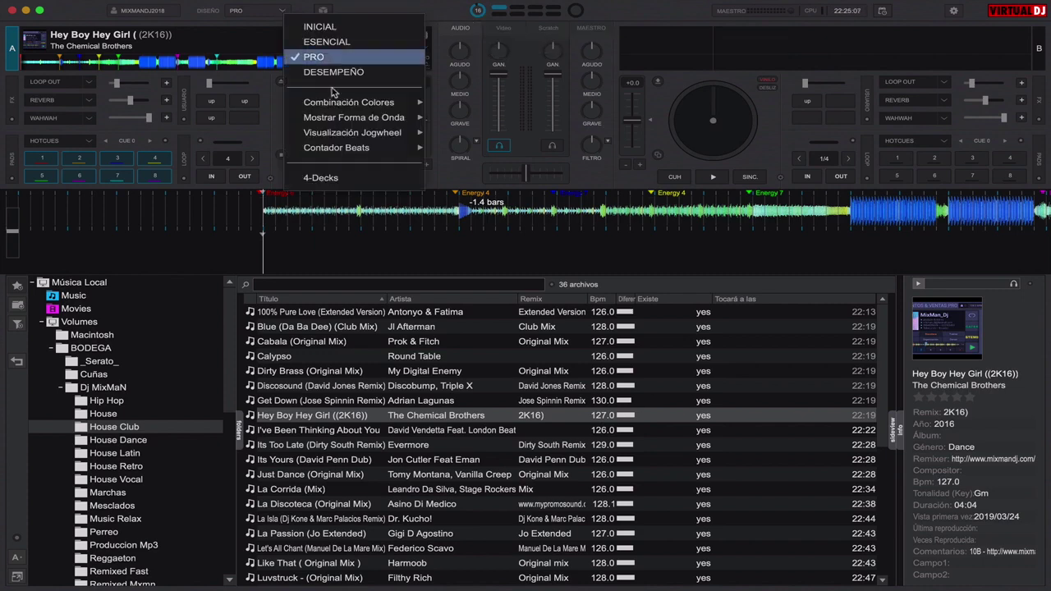
mouse_move(350, 147)
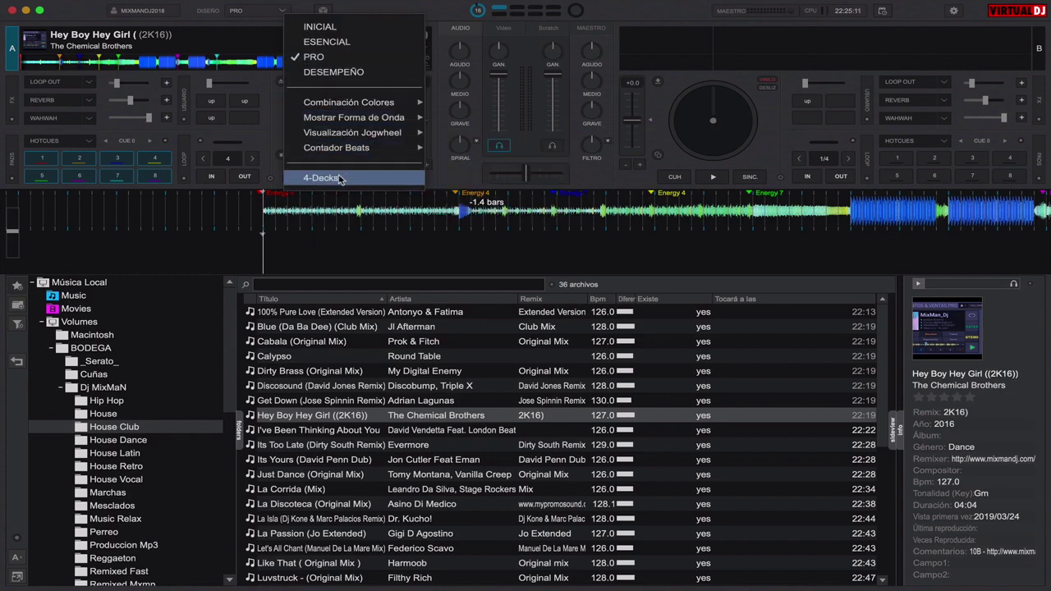
click(339, 178)
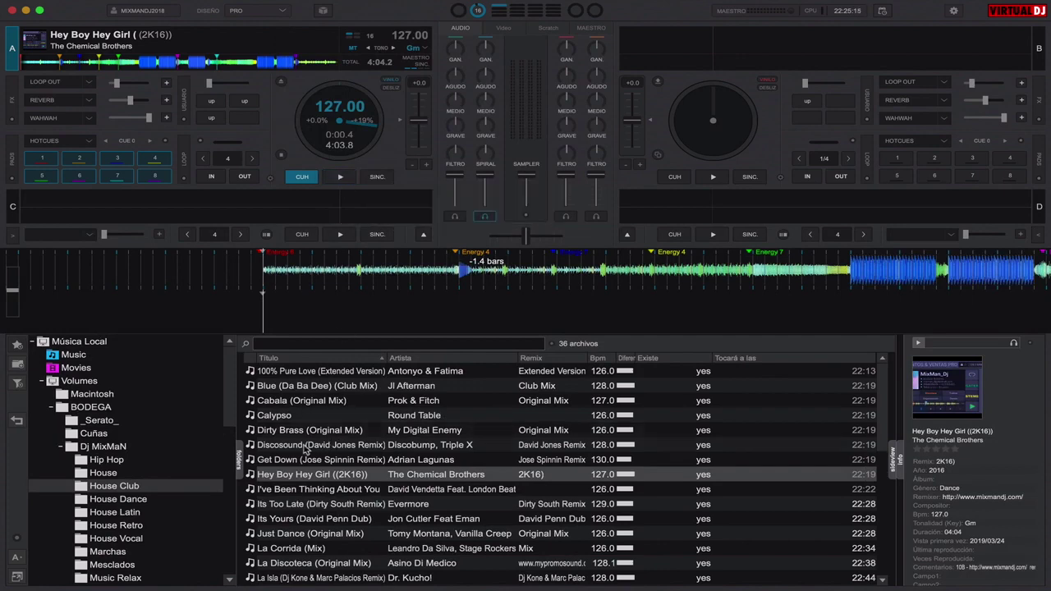
Load Discosound (David Jones Remix) onto deck C, Its Too Late (Dirty South Remix) onto deck D and La Corrida (Mix) onto deck B.
drag(305, 444, 277, 220)
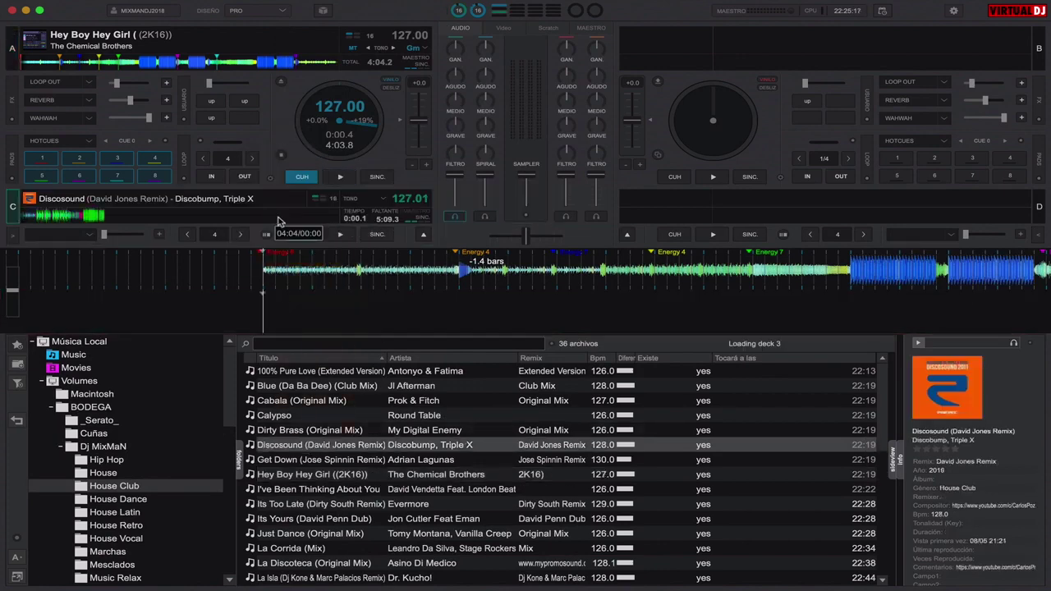
drag(402, 505, 723, 215)
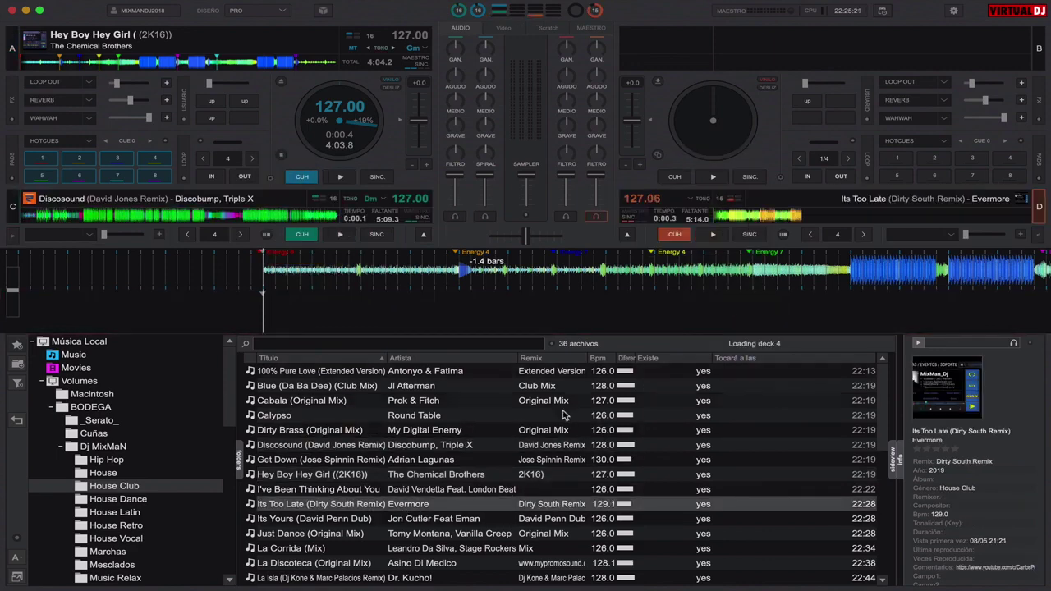
drag(349, 549, 775, 52)
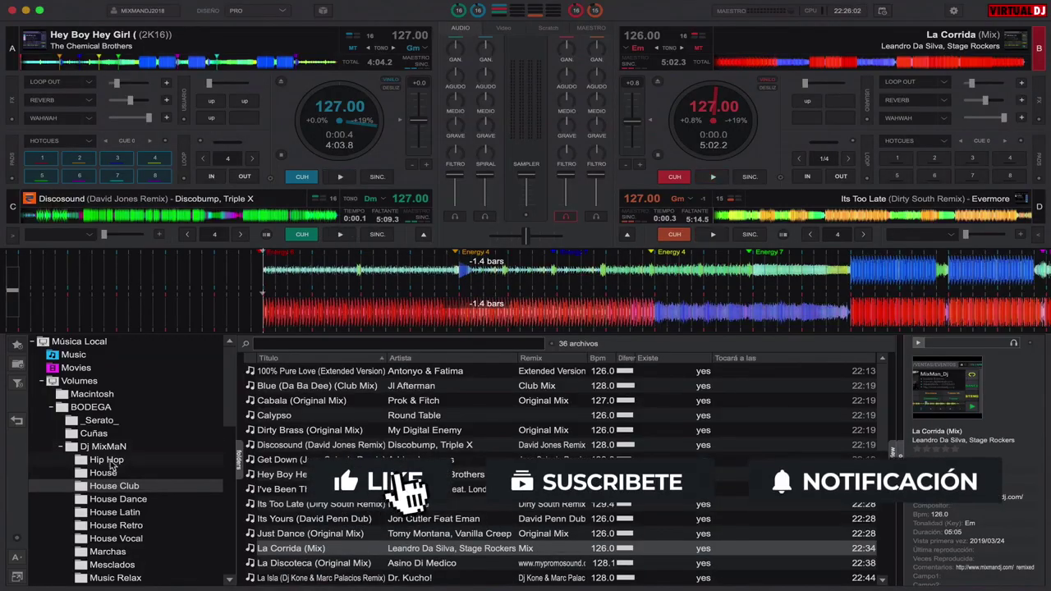
Collapse Música Local and expand Música en Línea with its Caché Fuera de Línea folder to view the online music sources.
click(34, 342)
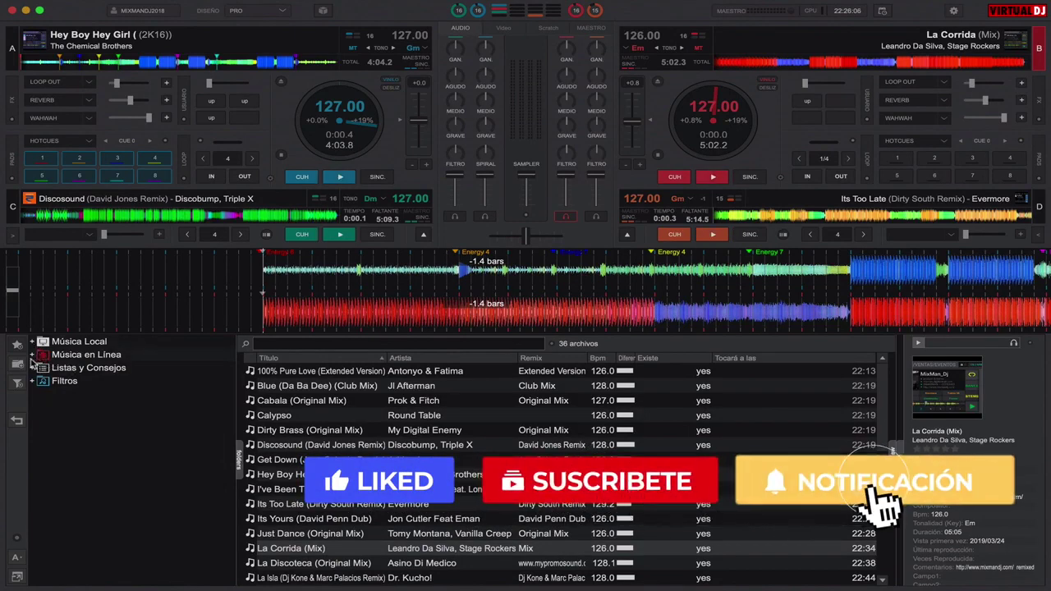
click(33, 355)
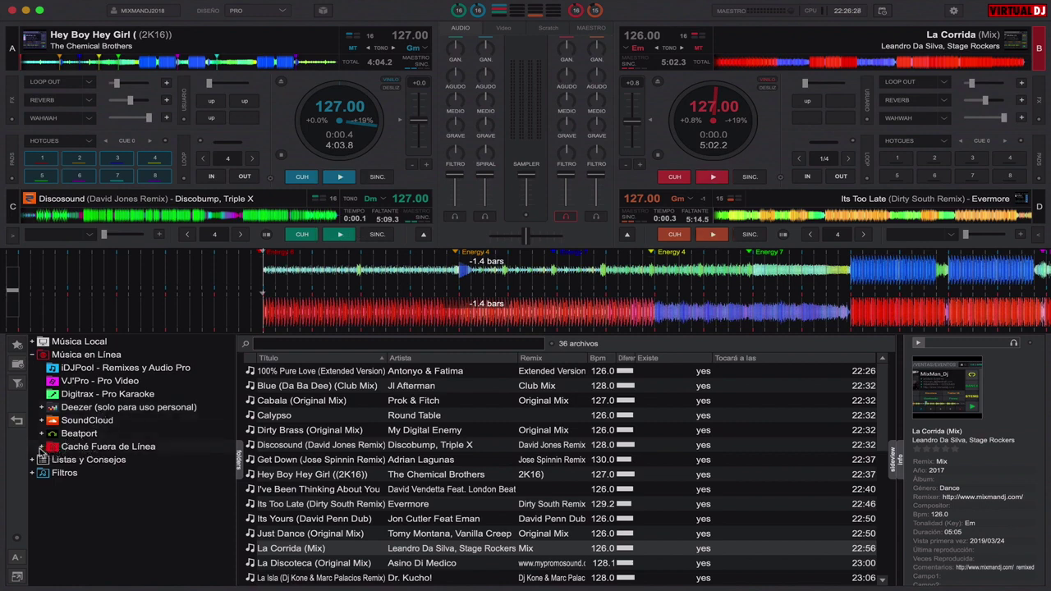
click(94, 451)
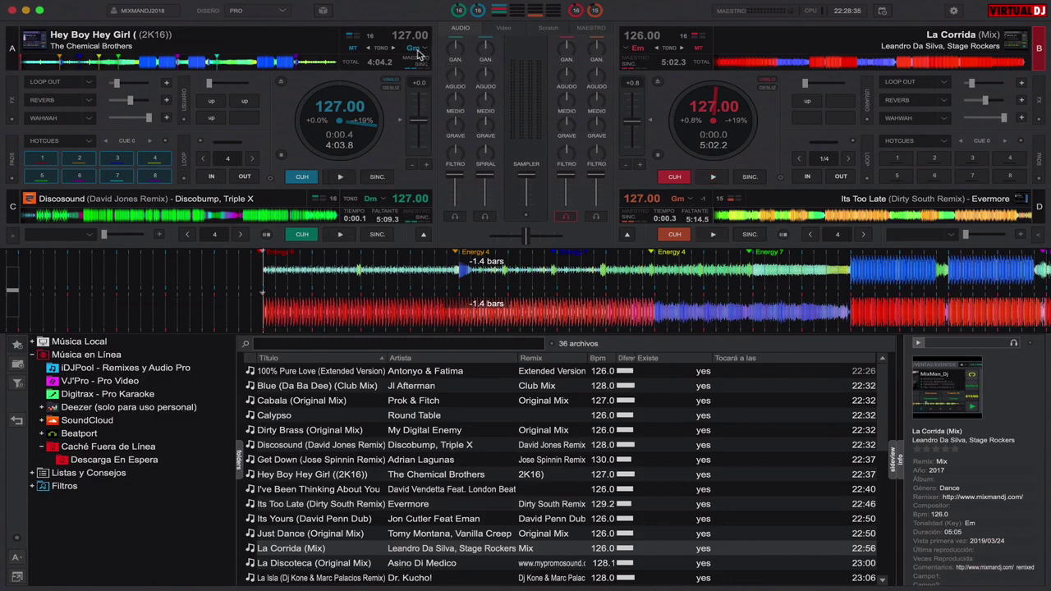
Try smart key matching on deck B, dismiss the notice, and set La Corrida's key to -2 - Dm (compatible).
click(671, 51)
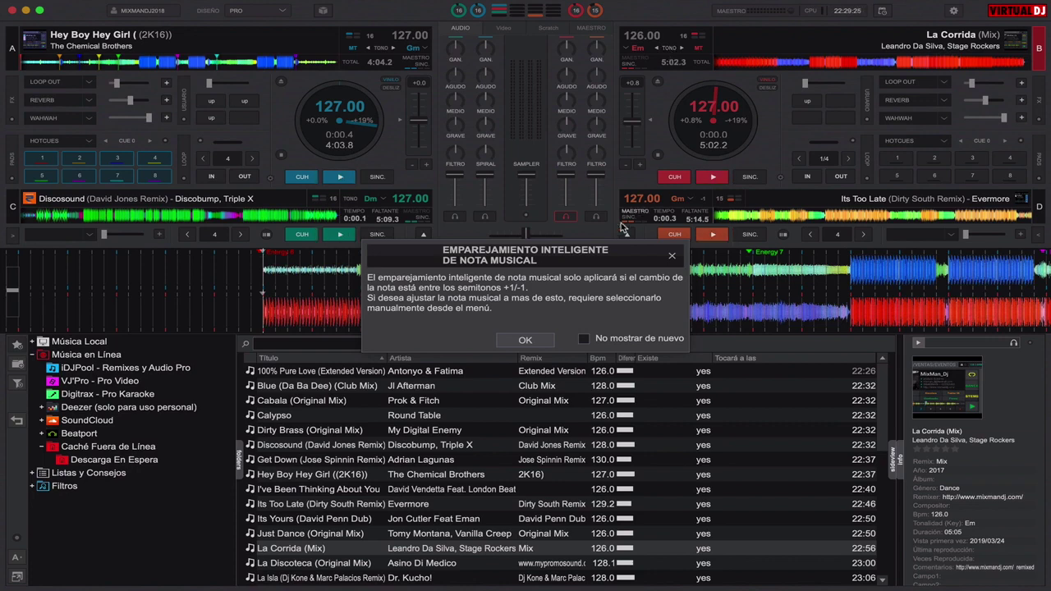
click(534, 338)
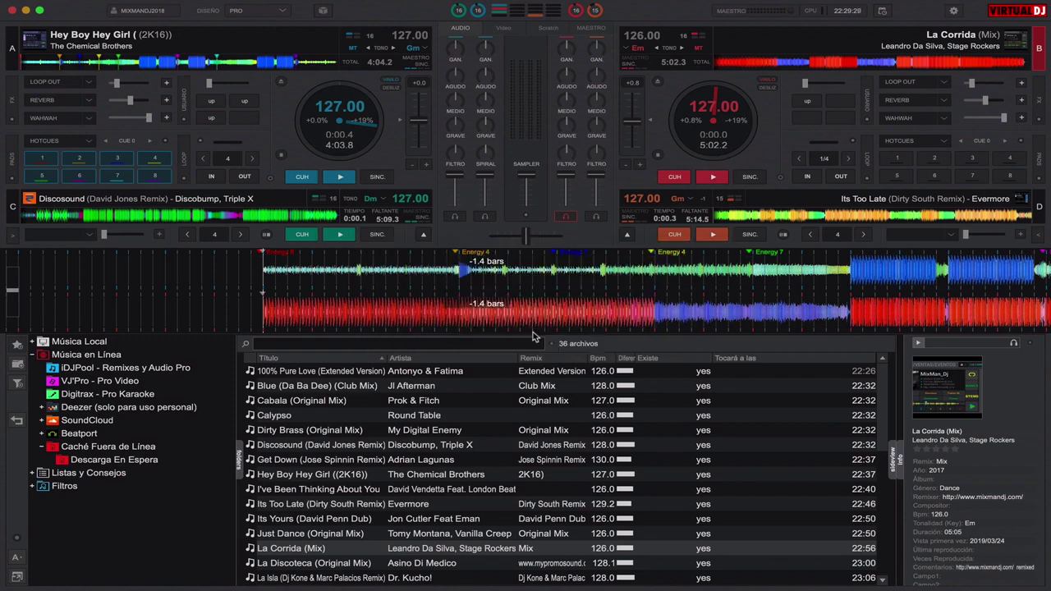
click(627, 51)
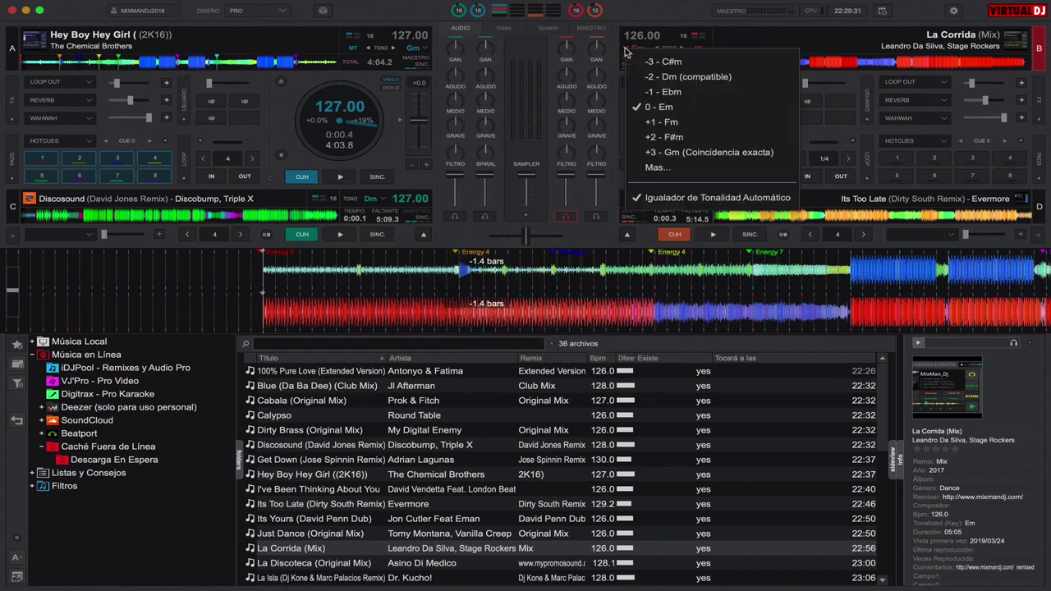
click(718, 80)
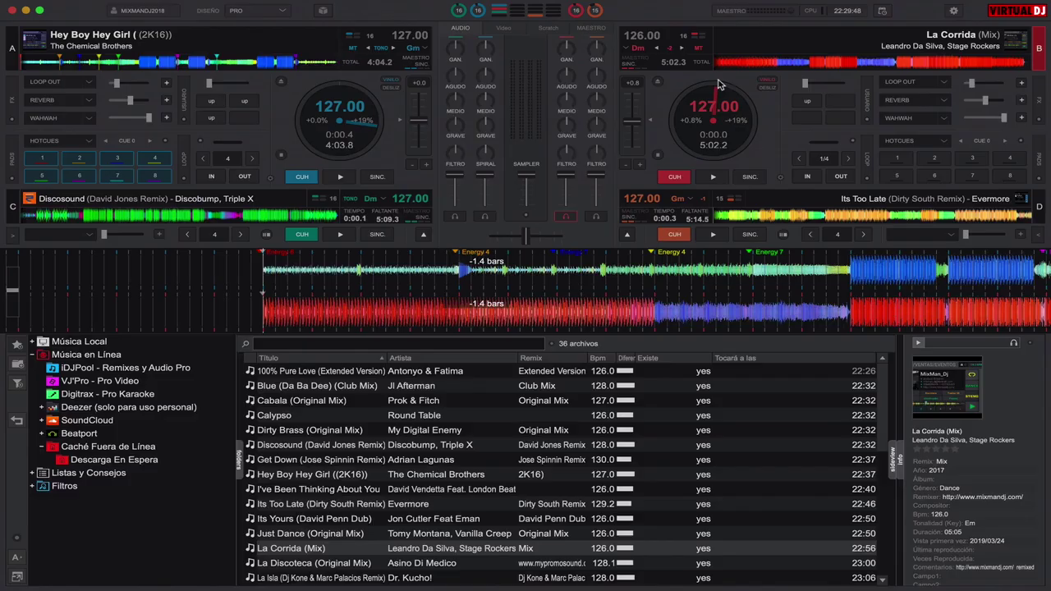
Open the event scheduler and save a new event that plays the Siren sample with timing Después 0 s.
click(881, 11)
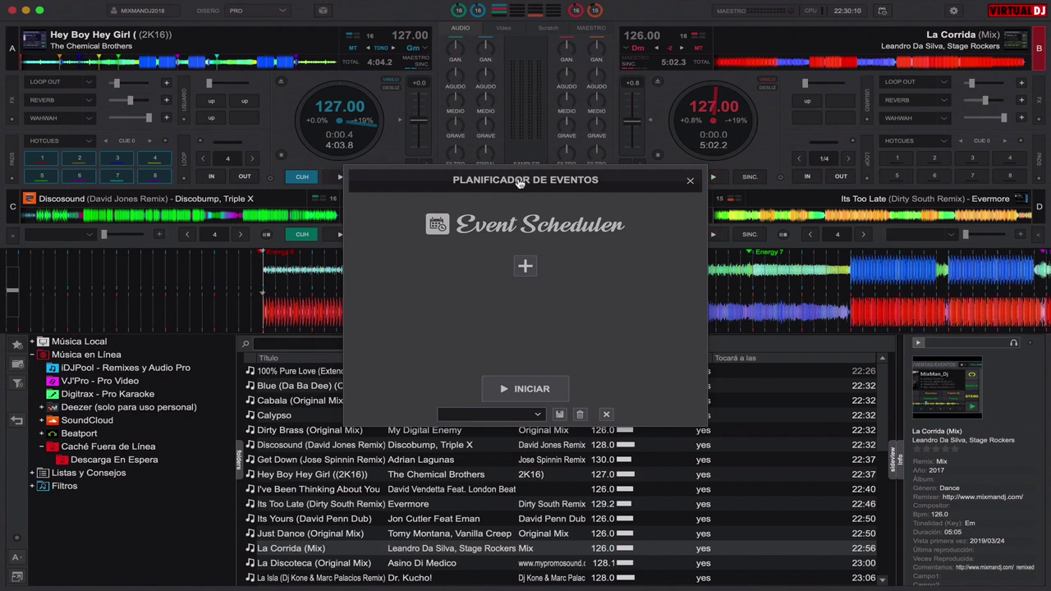
click(524, 266)
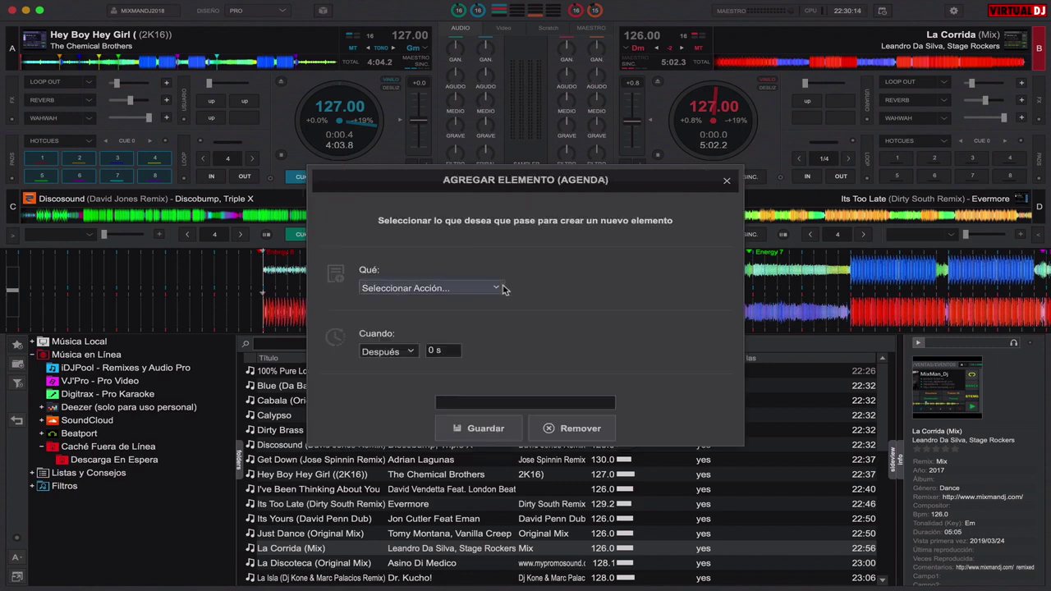
click(499, 288)
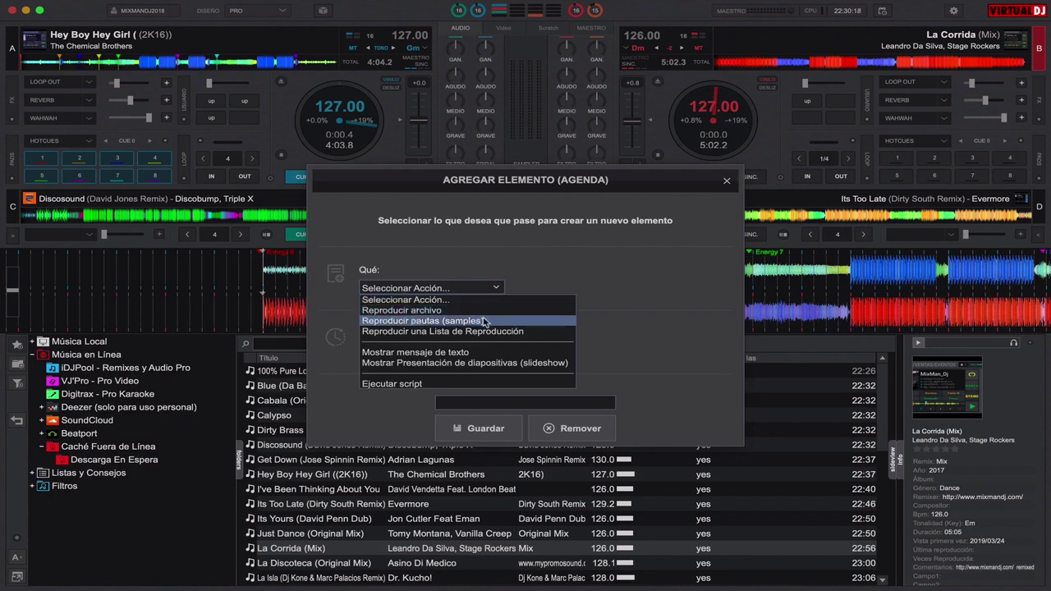
click(483, 321)
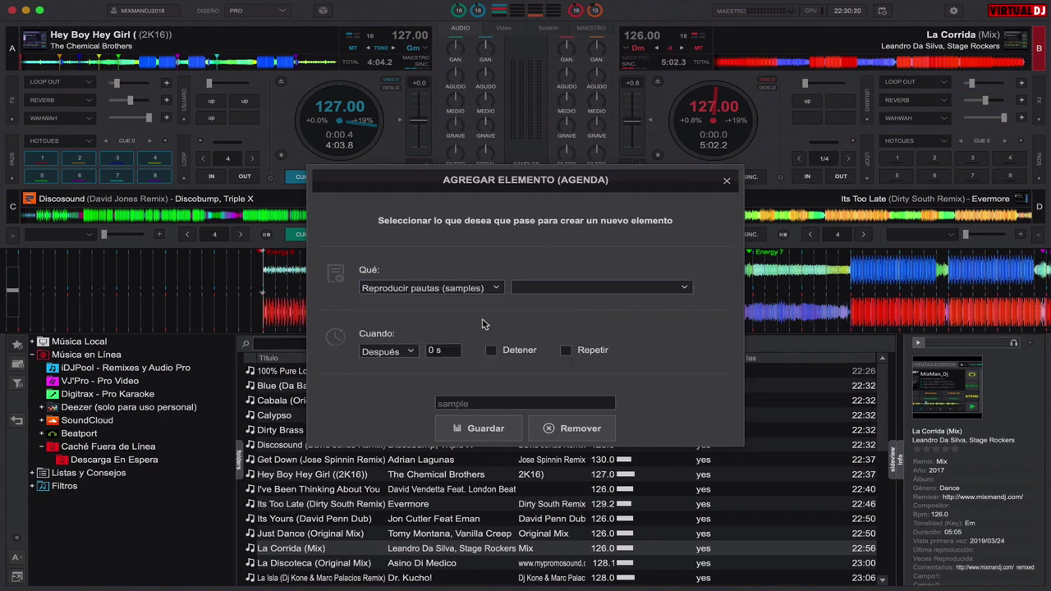
click(659, 293)
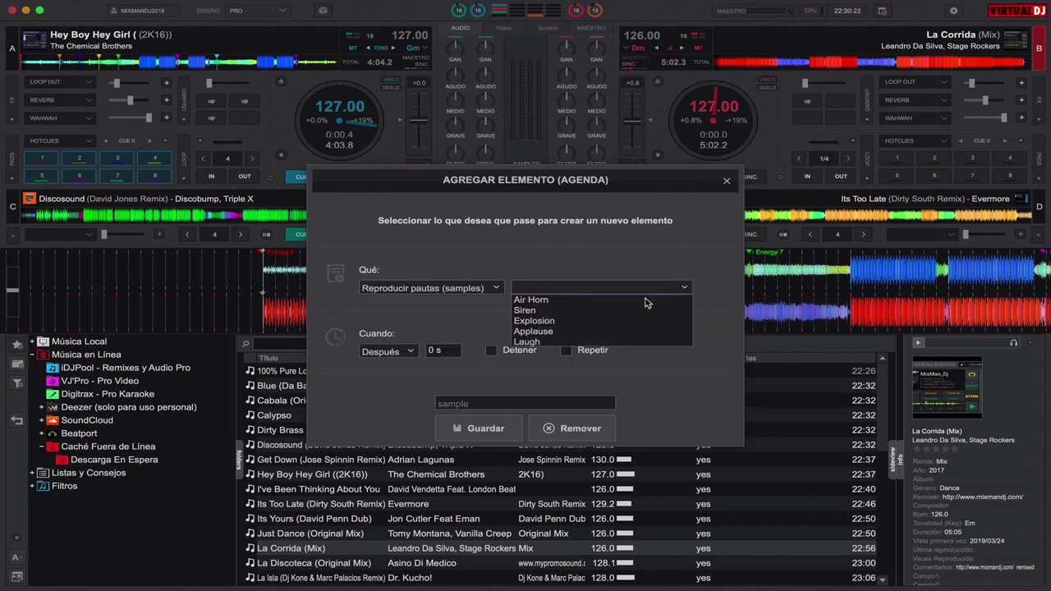
click(631, 311)
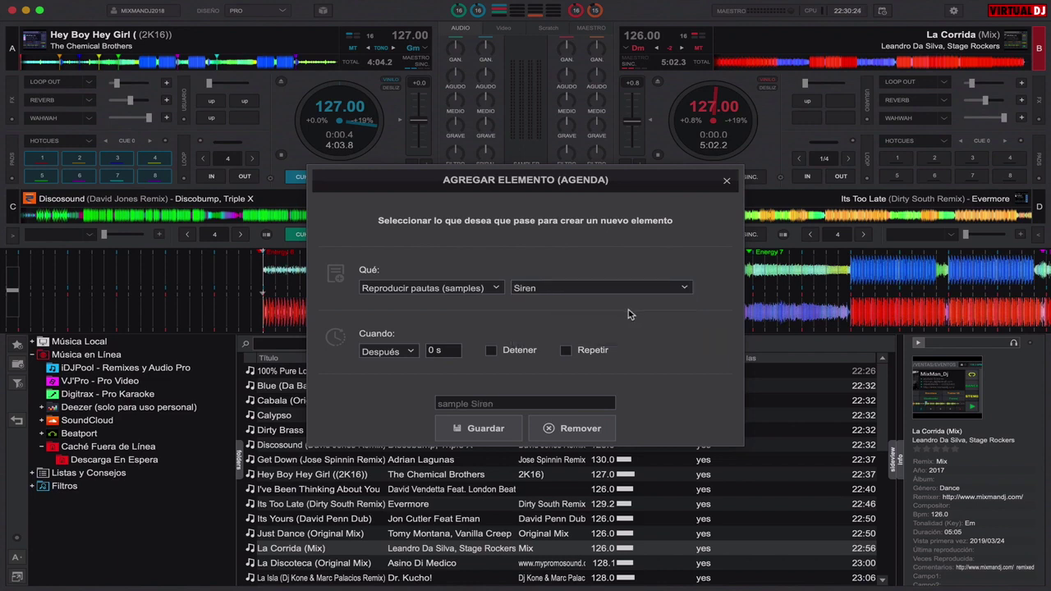
click(480, 431)
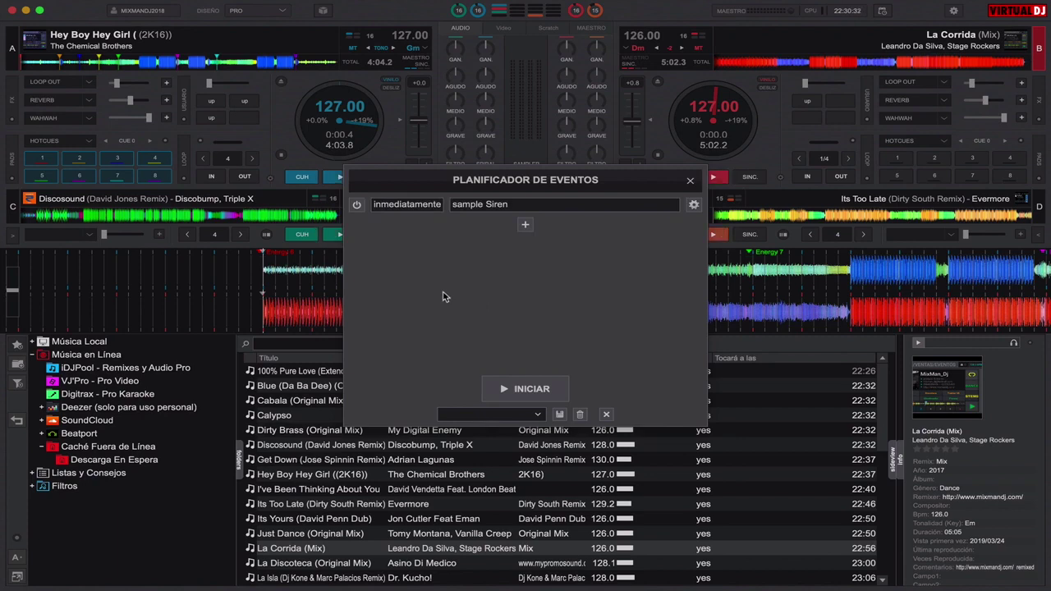
Trigger the Siren event to test it and start another agenda element.
click(356, 205)
click(526, 226)
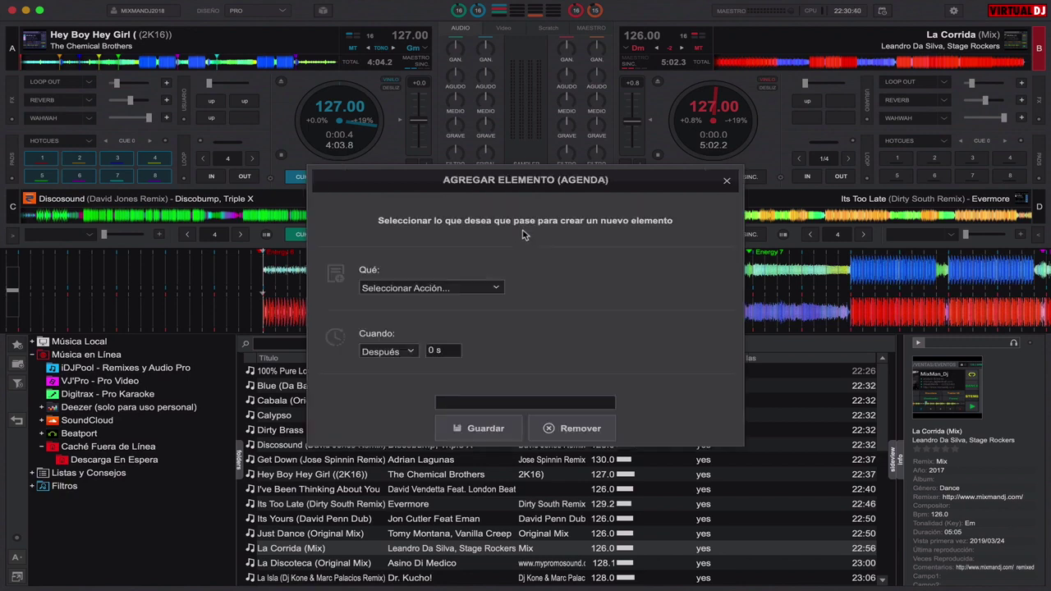
Try the Reproducir una Lista de Reproducción action and check its playlist choices and timing modes.
click(498, 288)
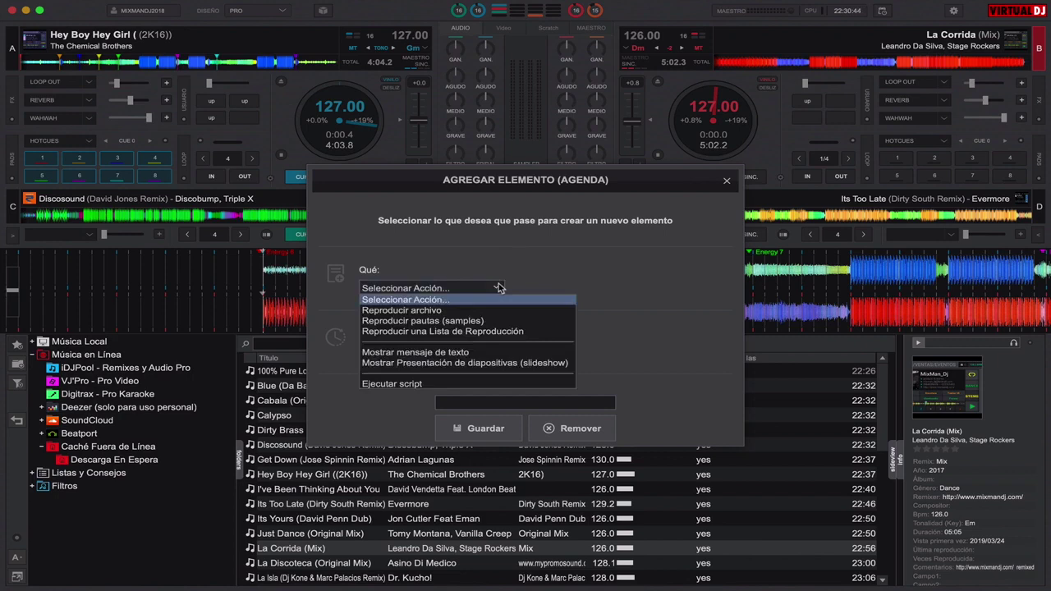
click(500, 332)
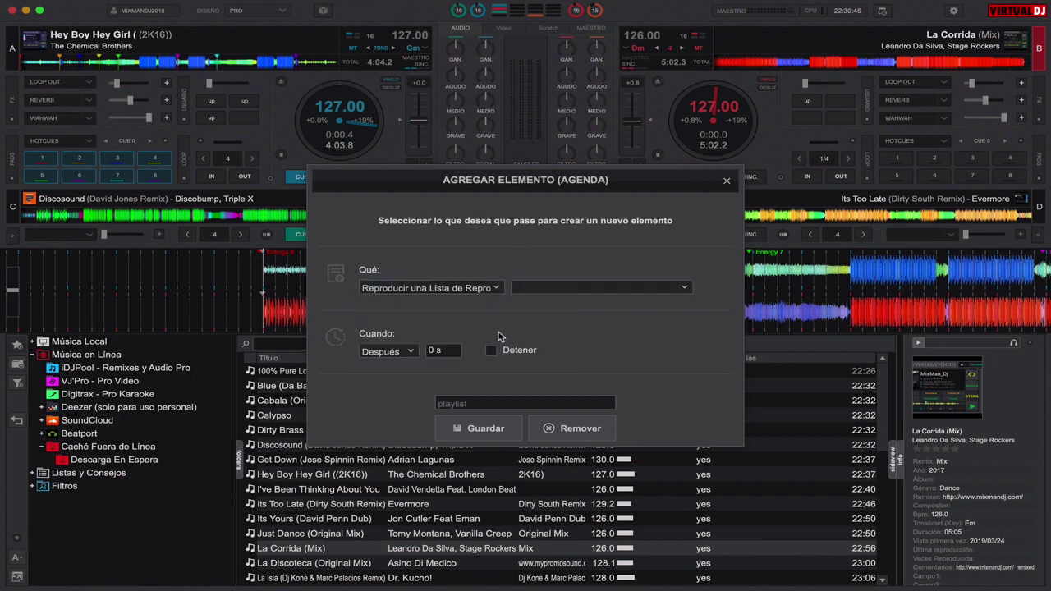
click(653, 288)
click(655, 288)
click(414, 353)
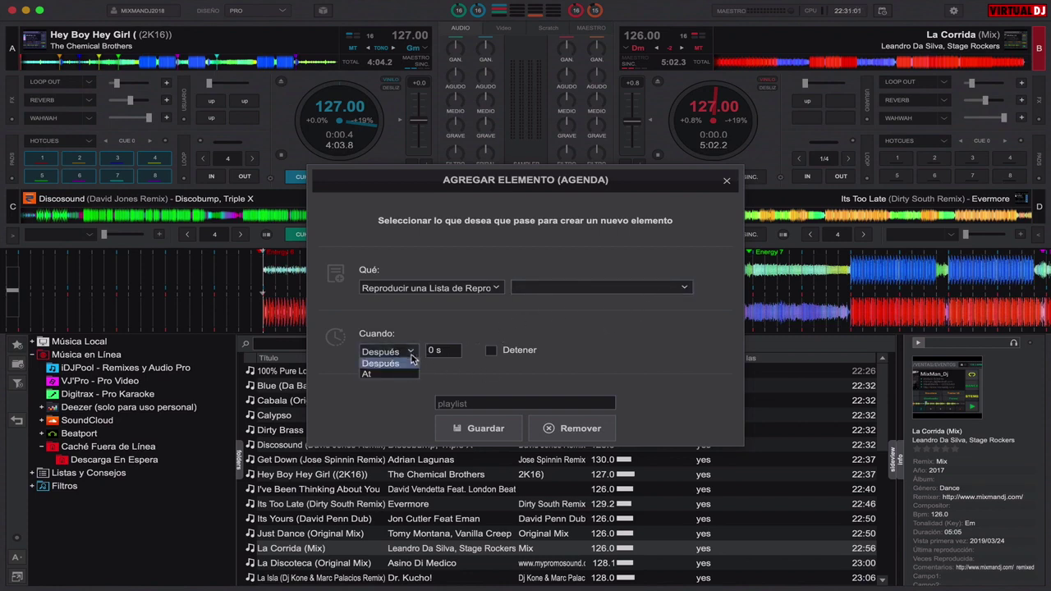
click(550, 363)
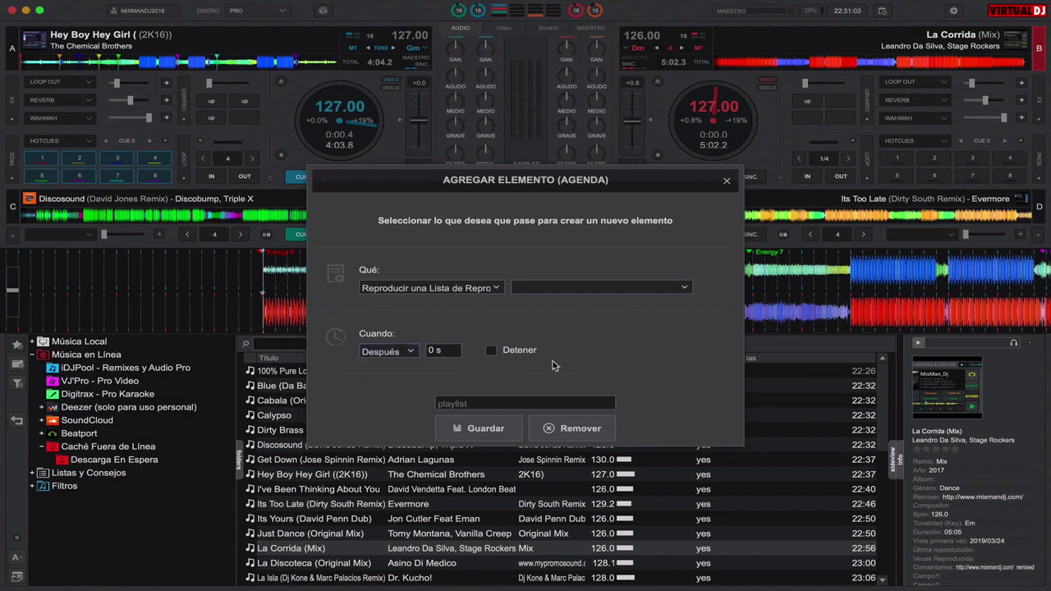
Set the new element's action to Mostrar mensaje de texto with the message "dj mixman".
click(501, 291)
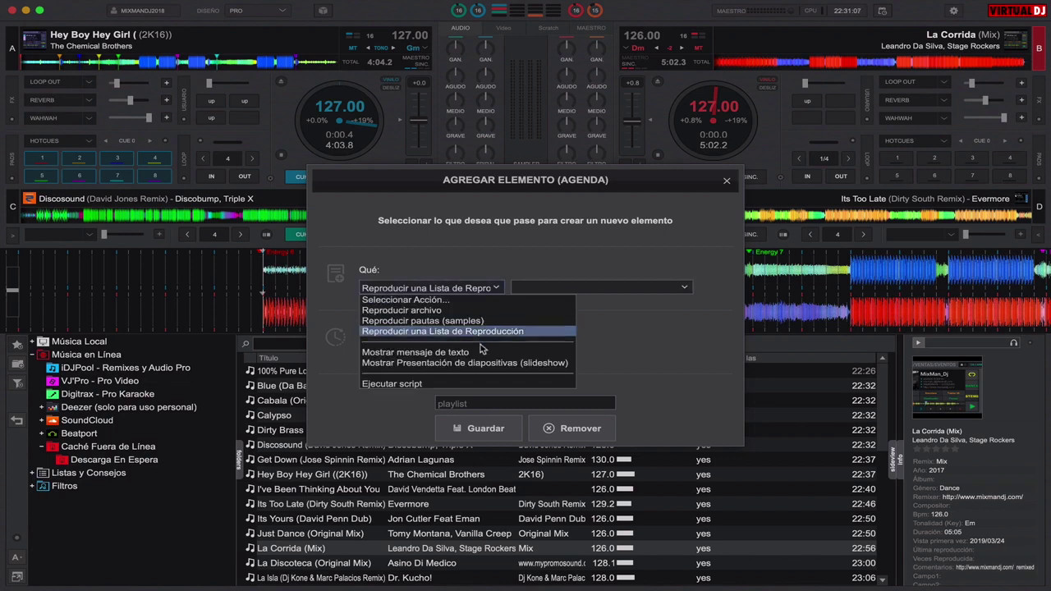
click(486, 353)
click(464, 308)
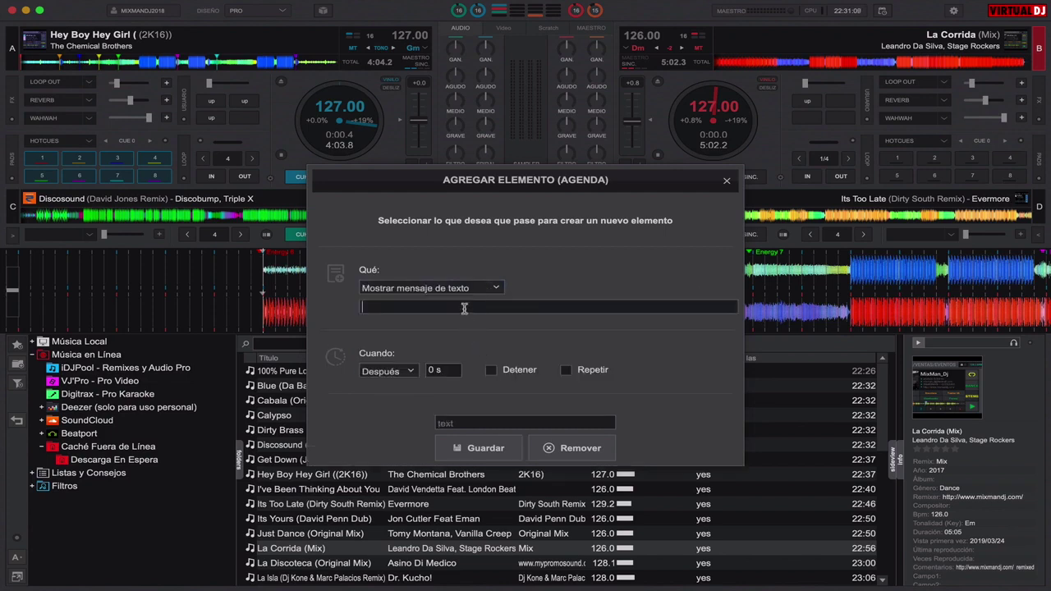
text(dj mixman)
Schedule the text message Después 4 s, enable its Detener option, and save the event.
click(412, 371)
click(413, 372)
key(Tab)
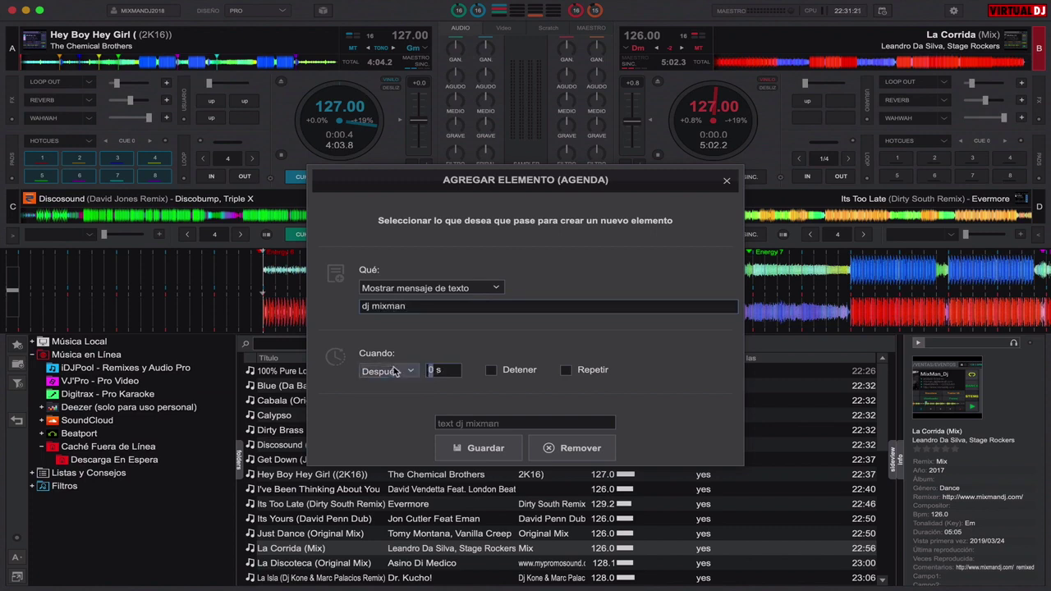
text(4)
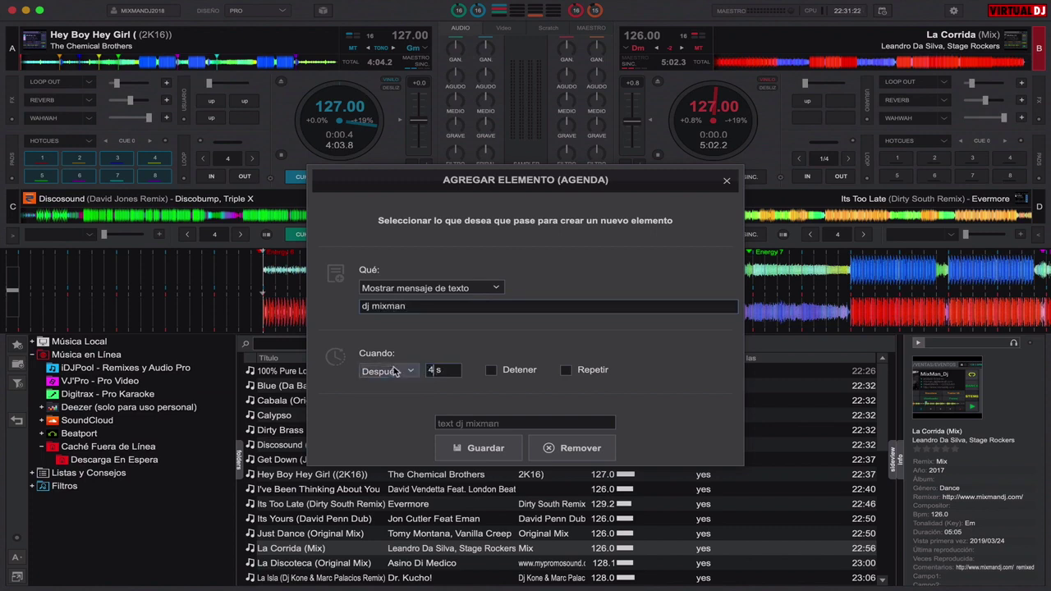
click(491, 371)
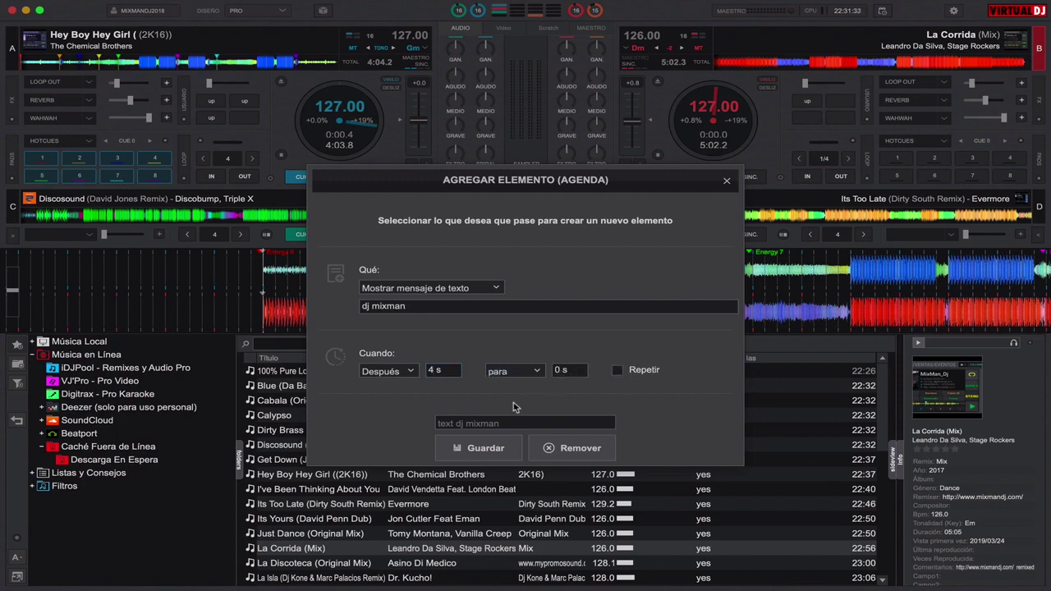
click(478, 448)
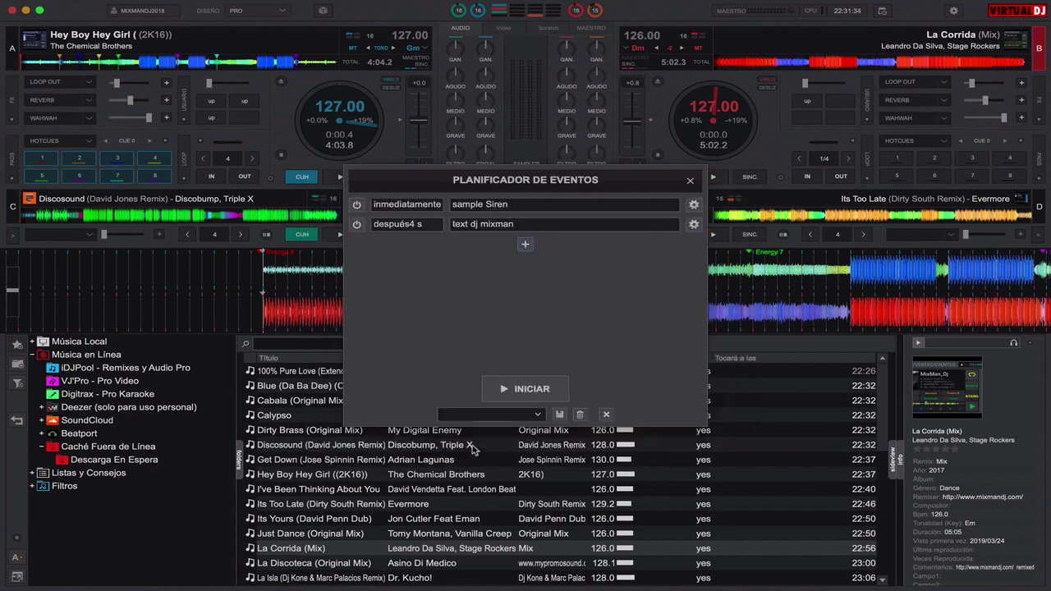
Trigger the dj mixman text event to test its on-screen message.
click(356, 225)
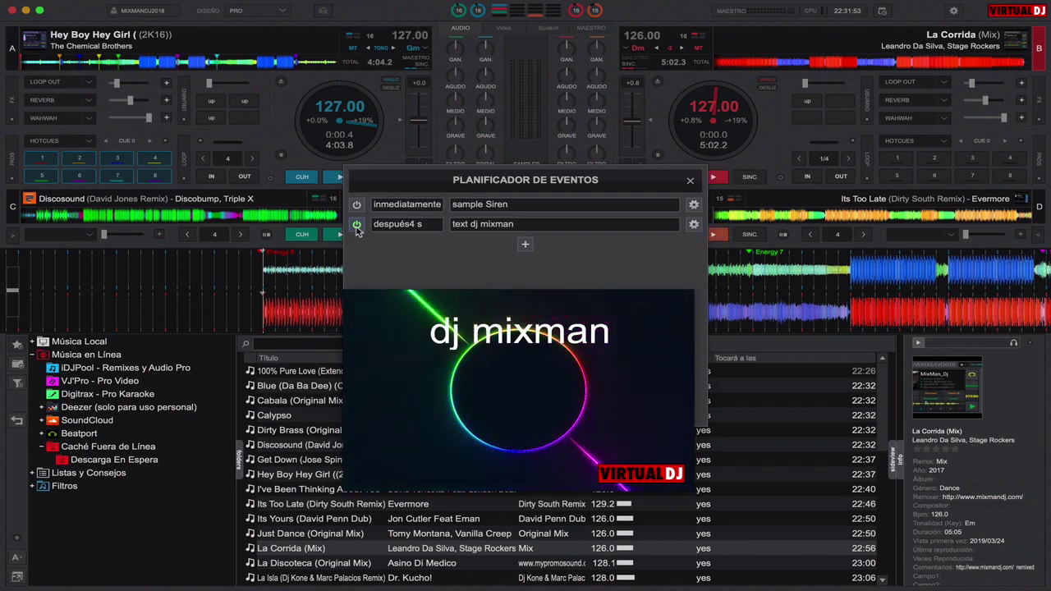
click(526, 244)
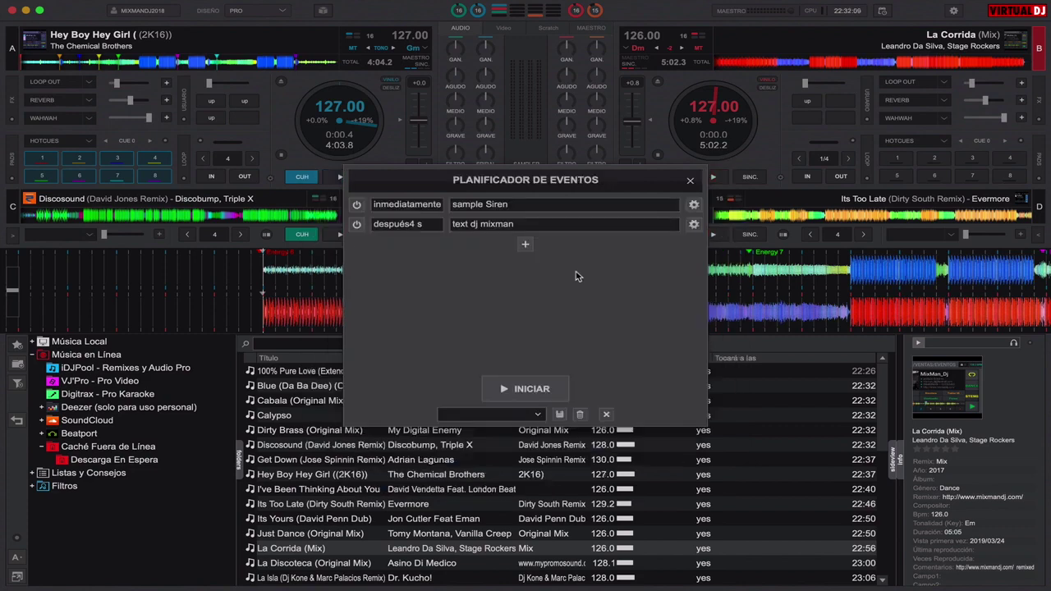
Add another agenda element with the Reproducir archivo action and open its file selection dialog.
click(526, 245)
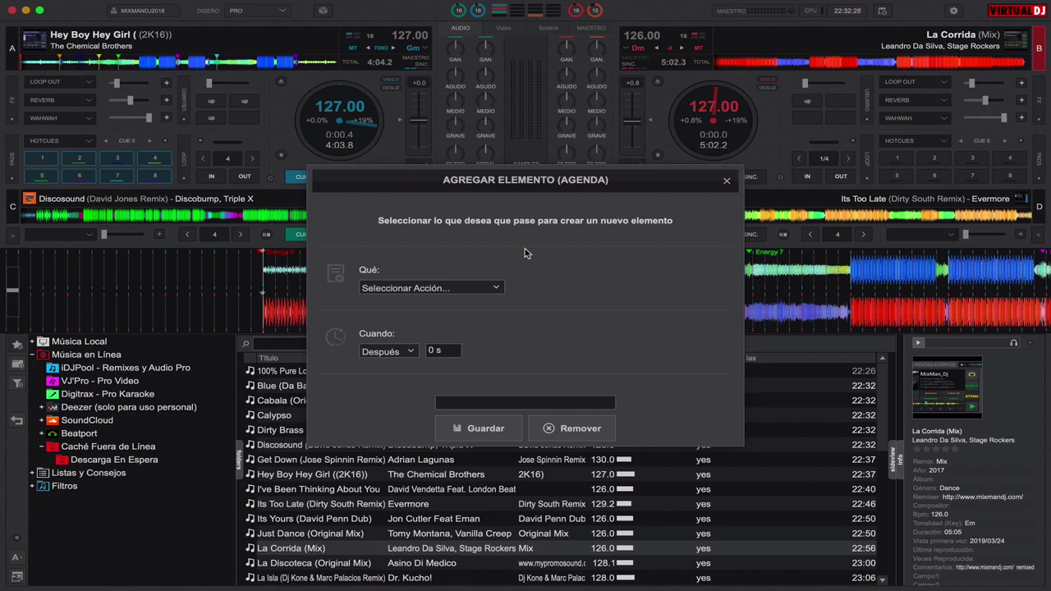
click(496, 287)
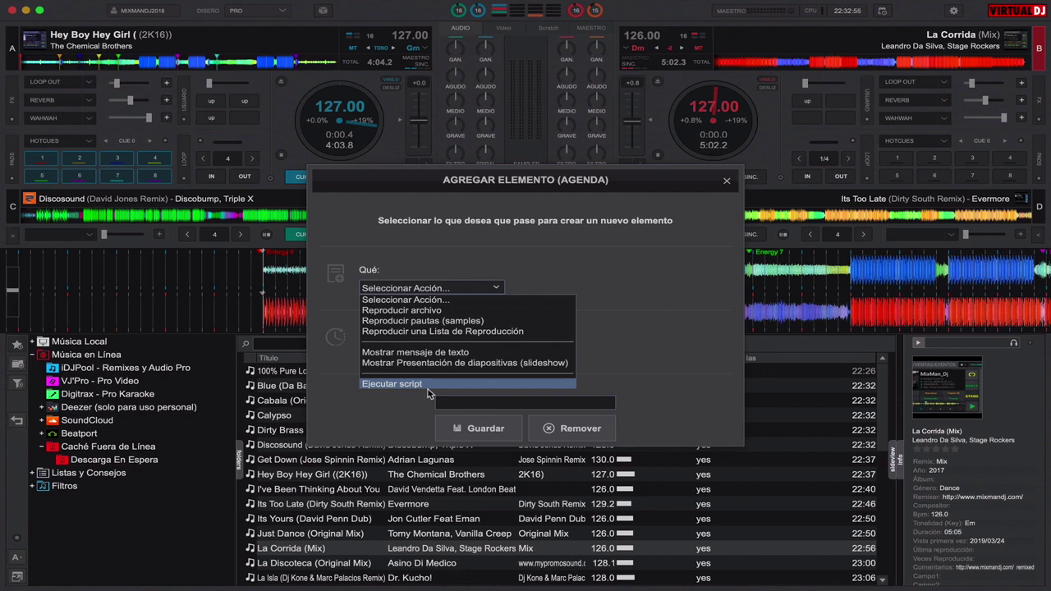
click(445, 311)
click(665, 289)
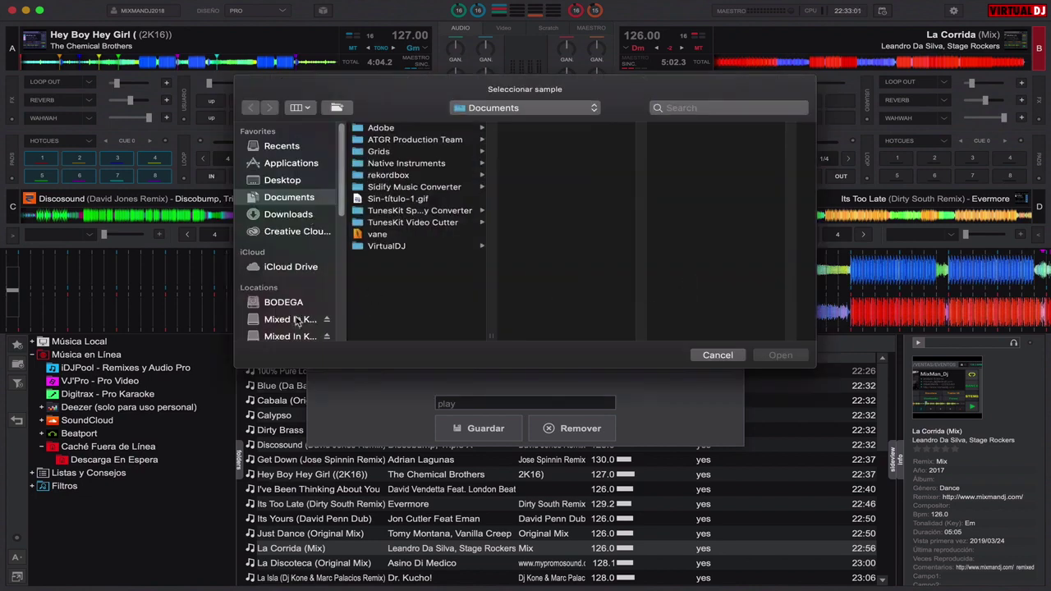
Save the event with David Guetta Feat Sia - Bang My Head (Extended Mix) from BODEGA's Dj MixMaN/House Vocal folder, and close the scheduler.
click(289, 305)
click(387, 168)
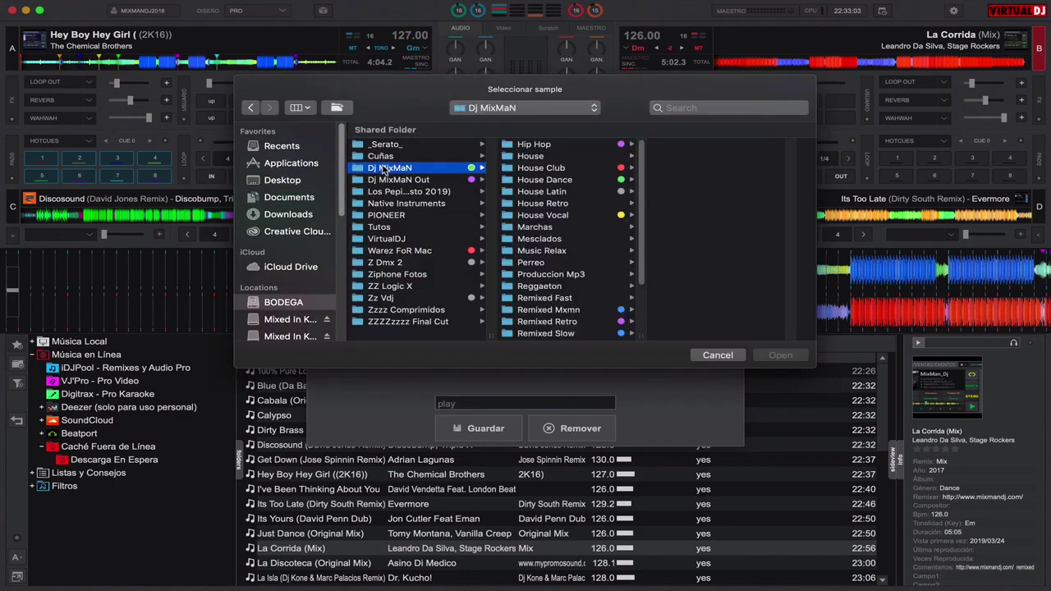
click(538, 216)
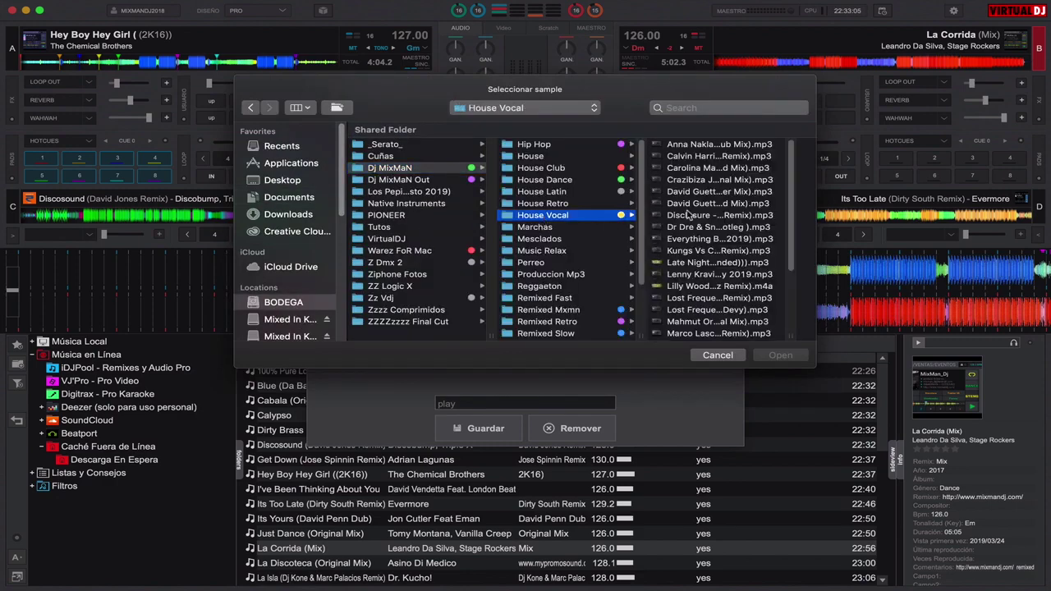
click(683, 205)
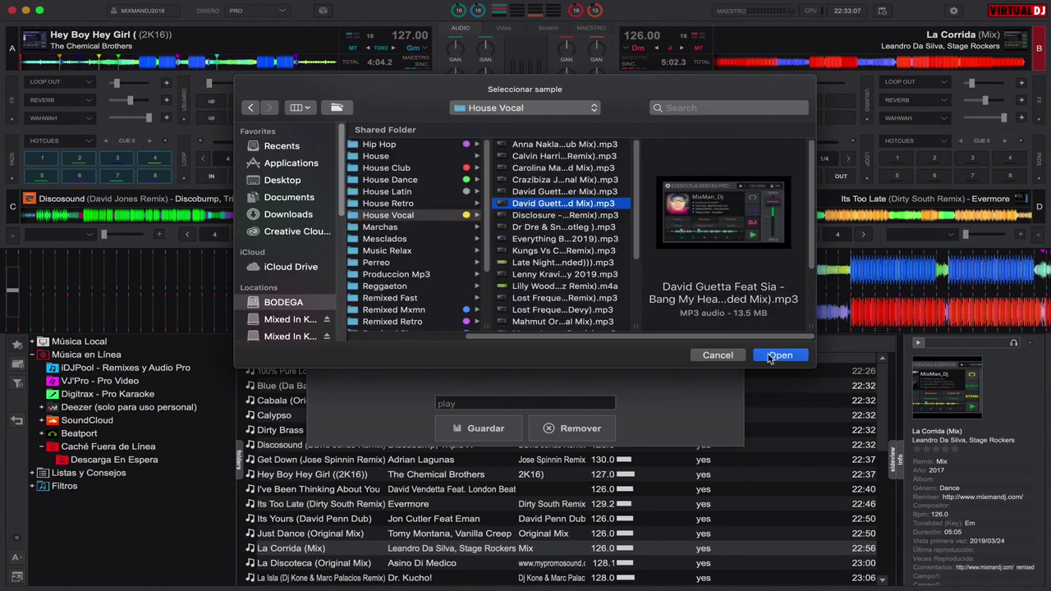
click(776, 355)
click(478, 428)
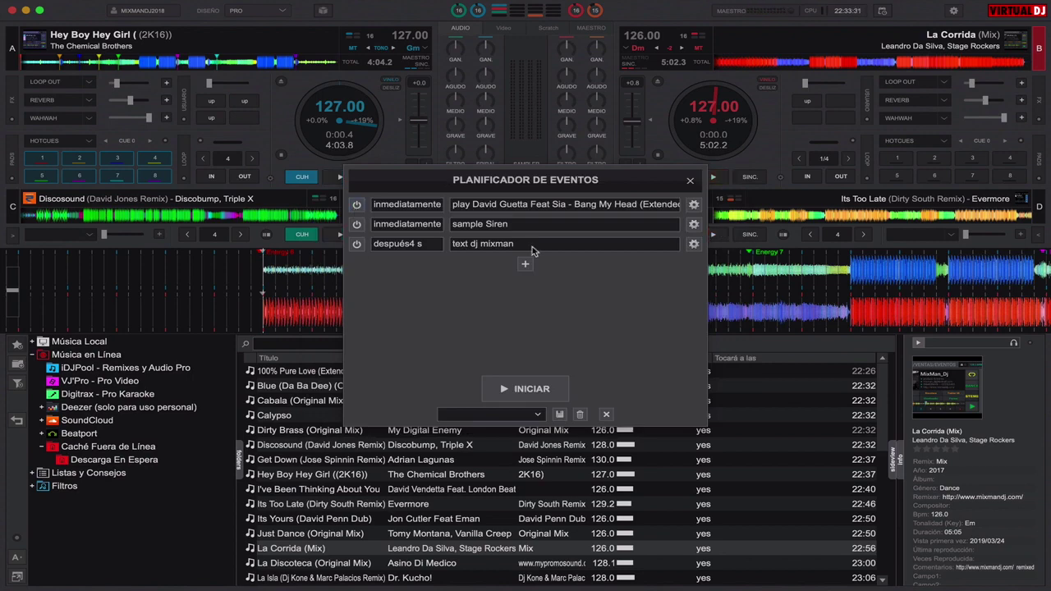
click(690, 180)
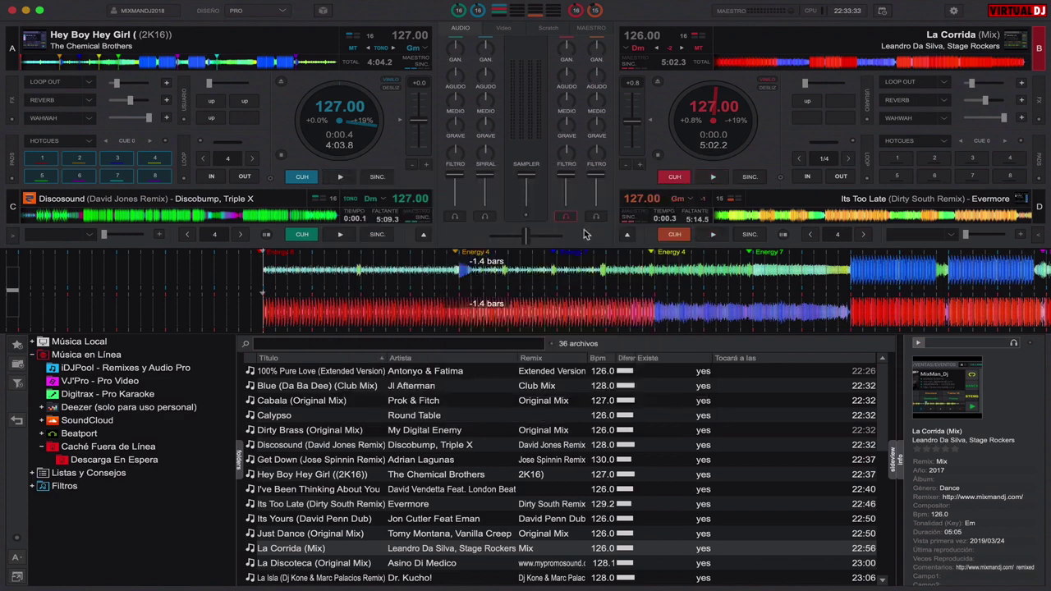